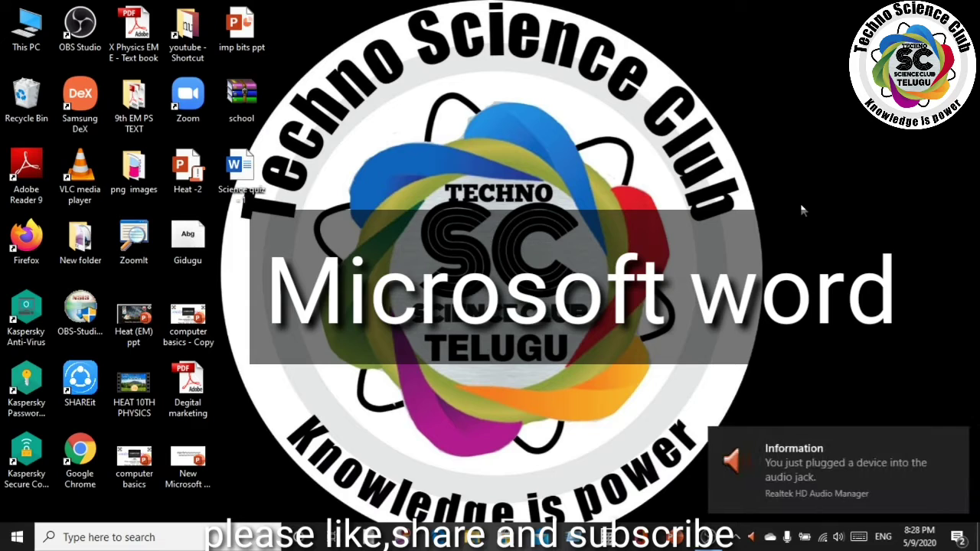
Dismiss the Realtek audio-jack notification and check the connected Wi-Fi network's details.
left_click(956, 444)
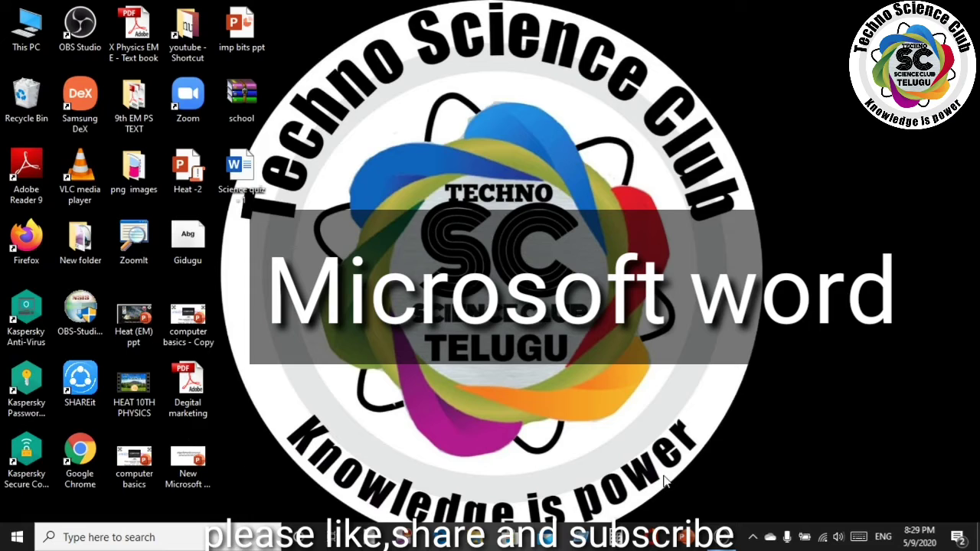
left_click(823, 538)
left_click(875, 184)
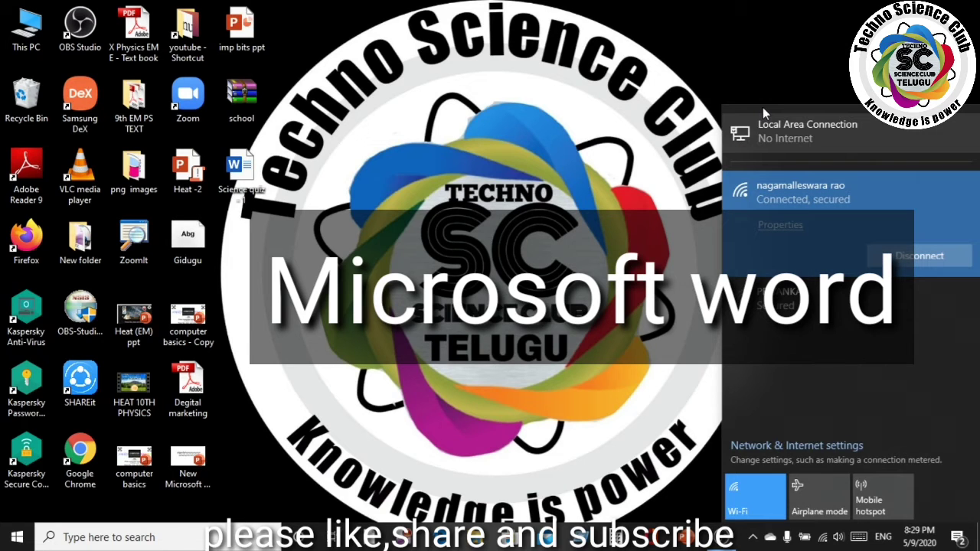
key("Escape")
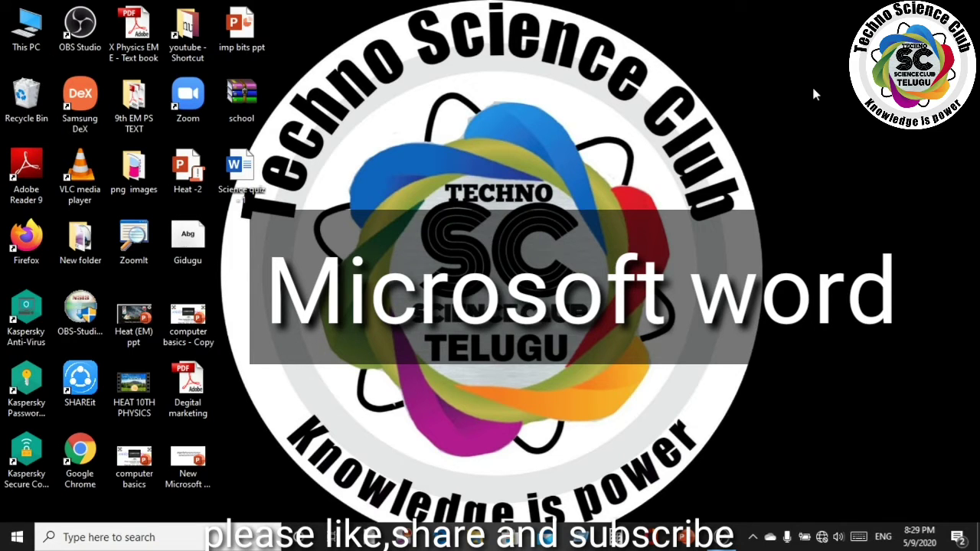
Create a new Microsoft Publisher Document on the desktop, keeping its default name.
right_click(790, 83)
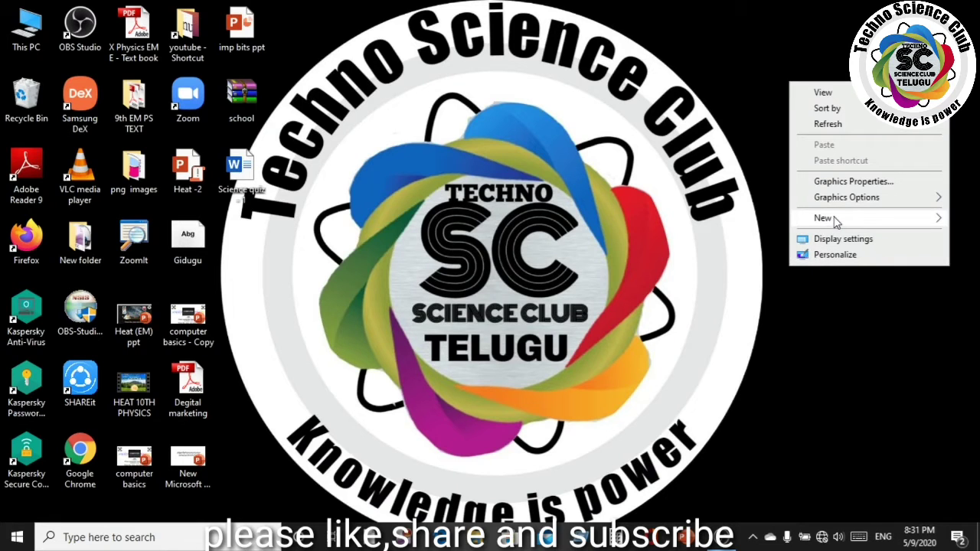
mouse_move(842, 222)
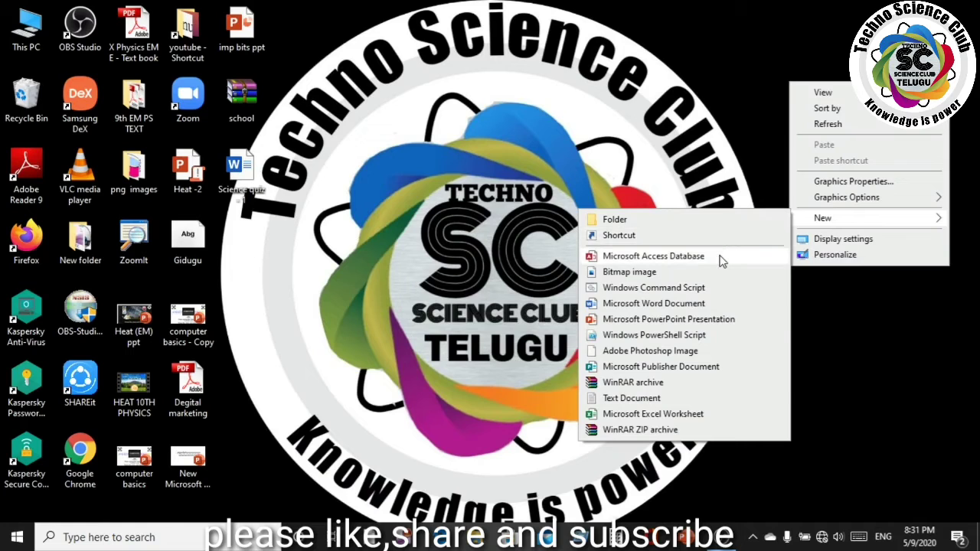
key("Escape")
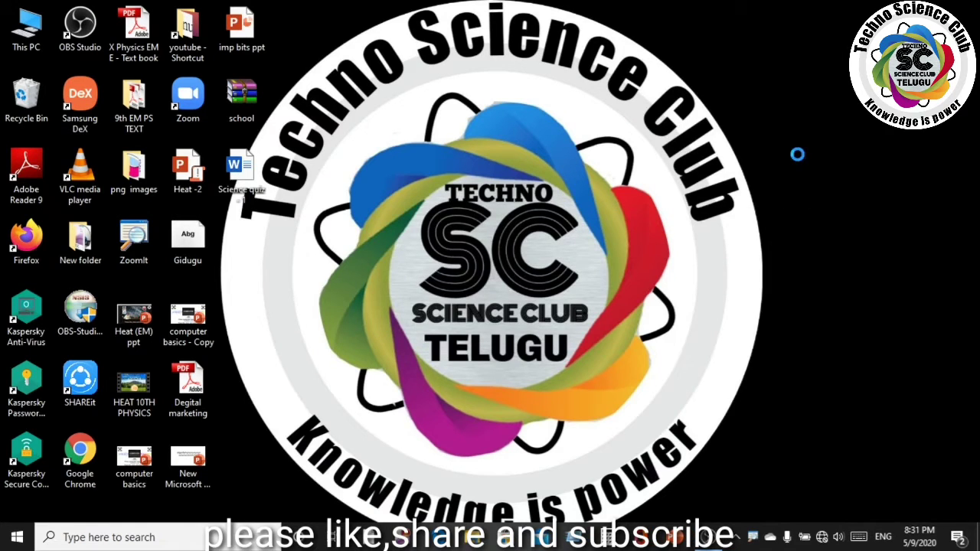
right_click(797, 154)
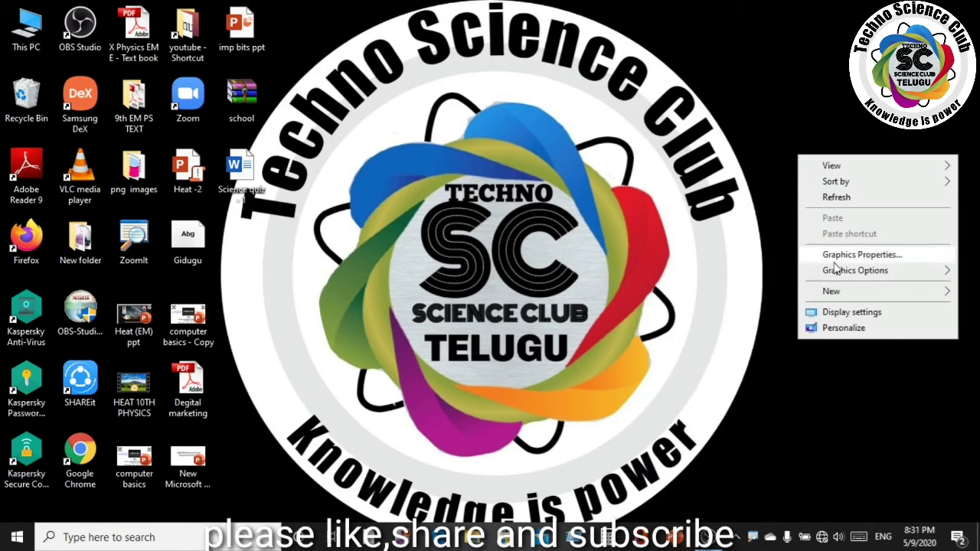
mouse_move(829, 296)
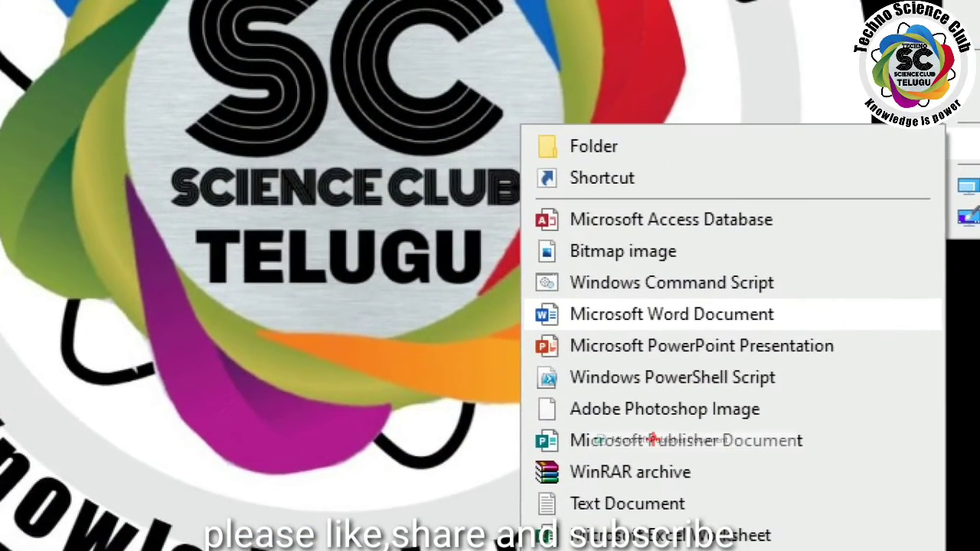
mouse_move(788, 296)
left_mouse_down()
mouse_move(574, 306)
mouse_move(515, 325)
mouse_move(848, 292)
left_mouse_up()
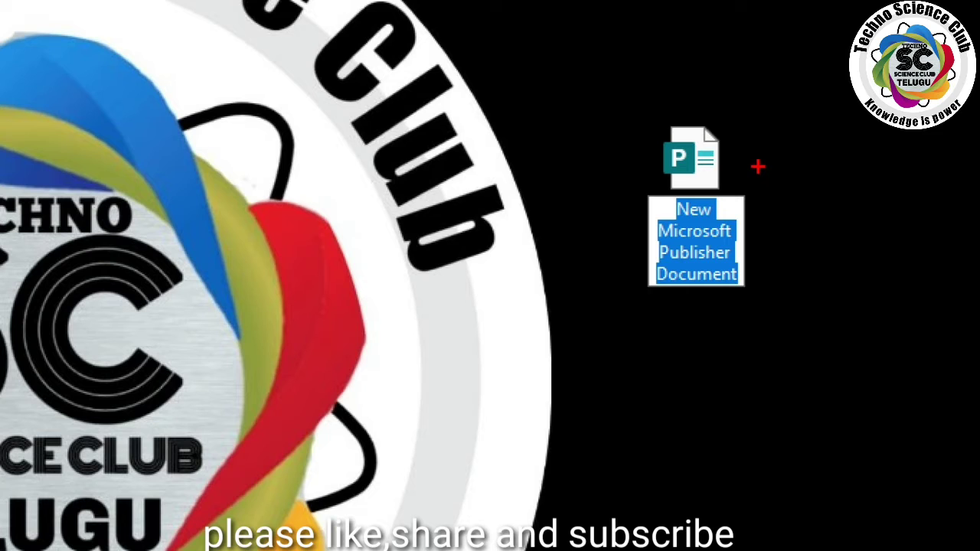
key("Return")
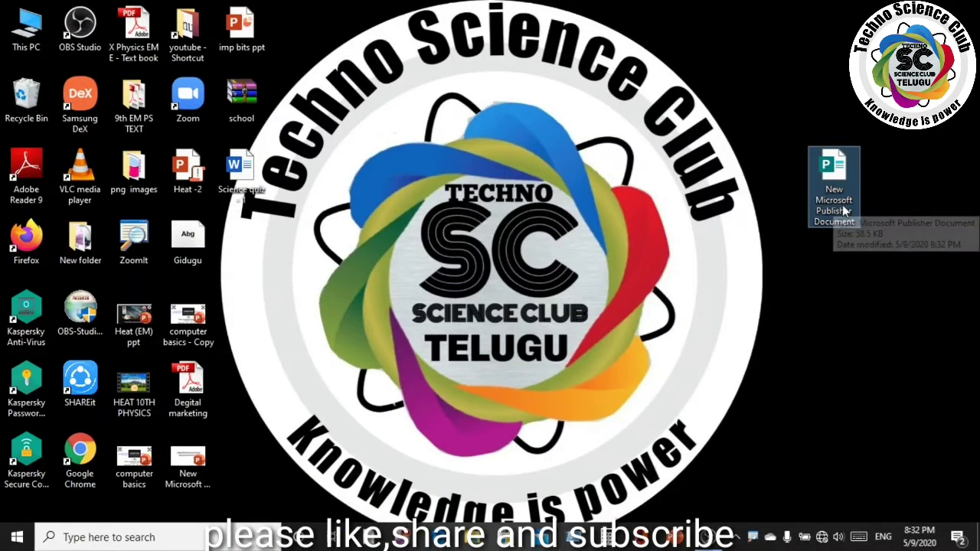
Rename the new Publisher file to 'word file'.
left_click(843, 207)
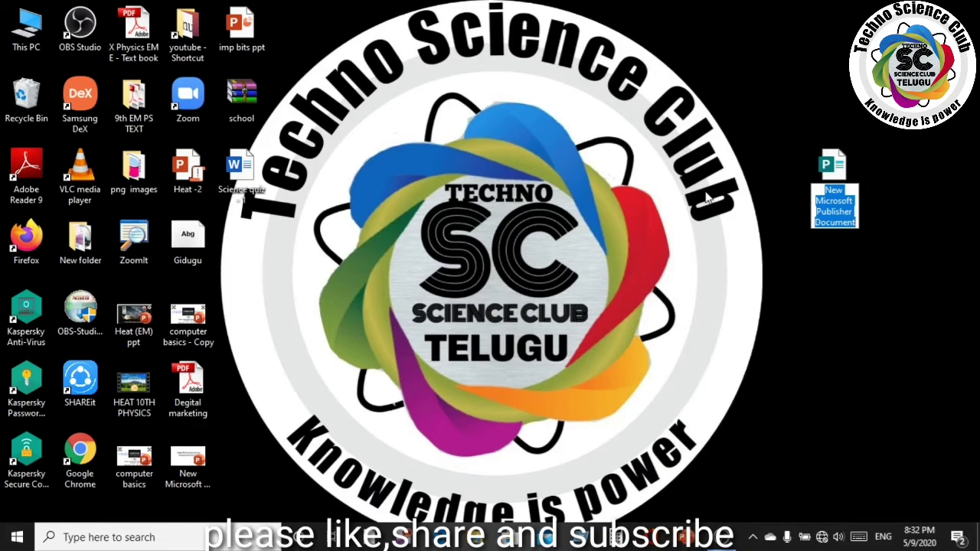
type("word")
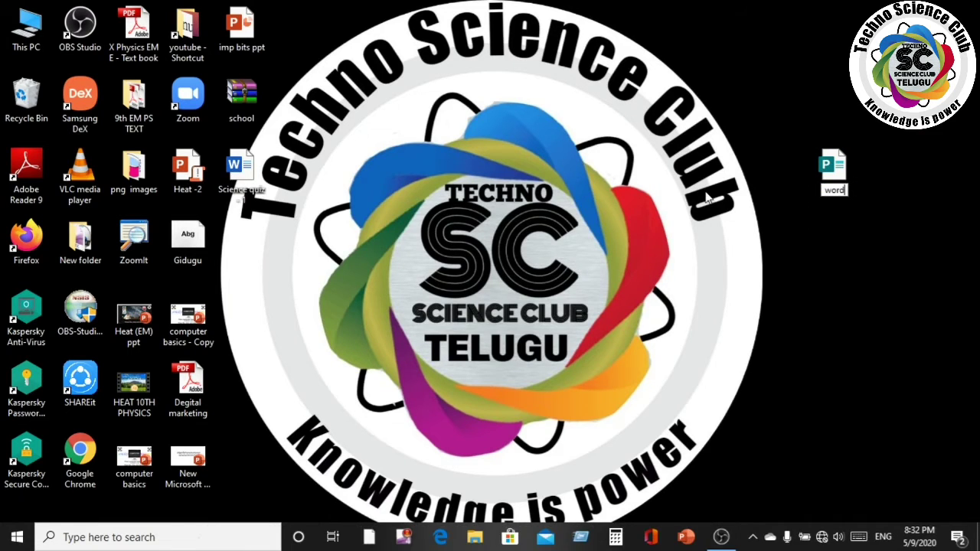
type(" file")
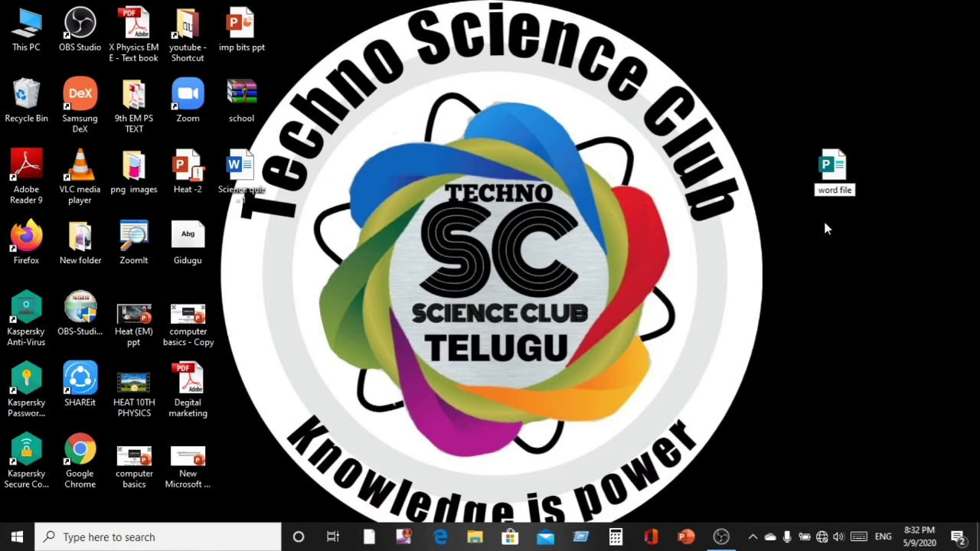
key("Return")
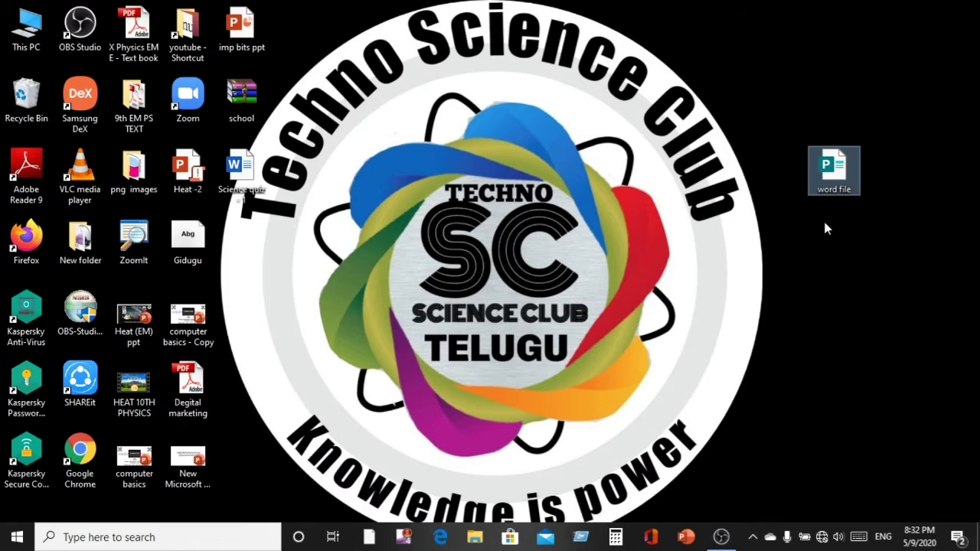
Try opening 'word file', then delete it from the desktop.
double_click(834, 172)
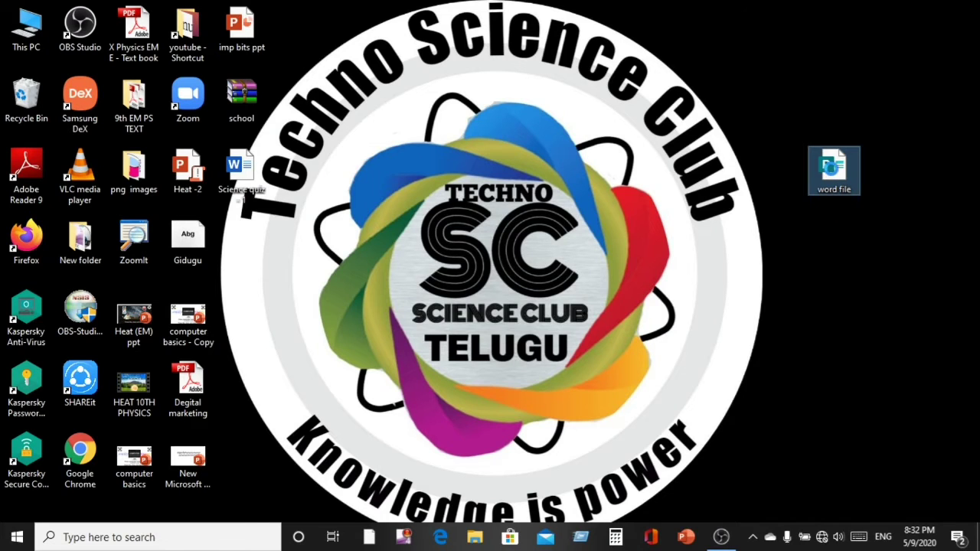
right_click(850, 189)
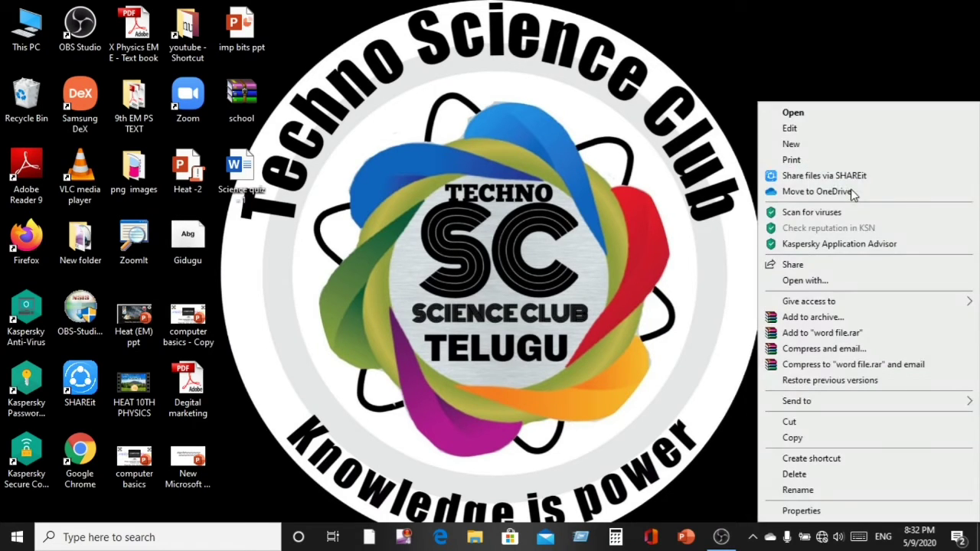
left_click(833, 115)
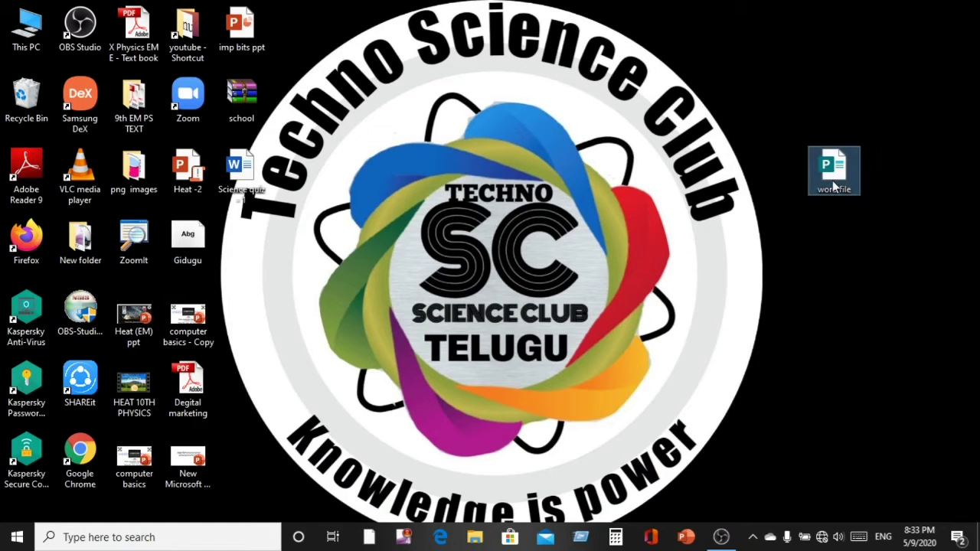
key("Delete")
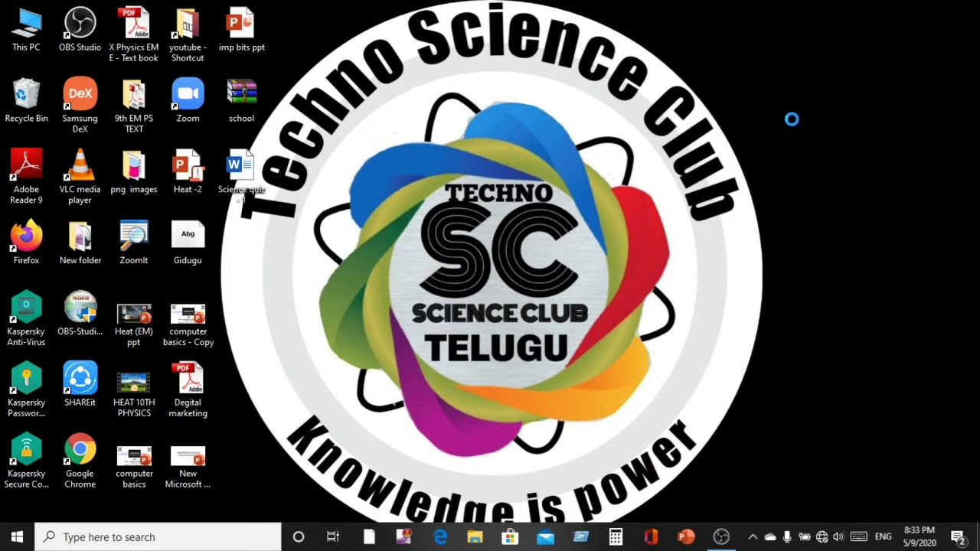
Create a blank 'New Microsoft Word Document' on the desktop and open it in Word.
right_click(792, 119)
mouse_move(826, 272)
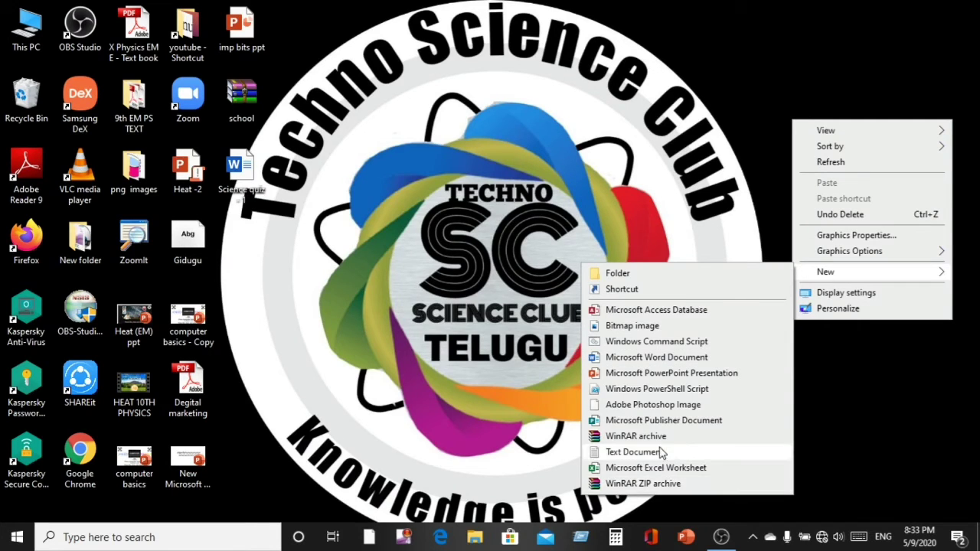
left_click(660, 358)
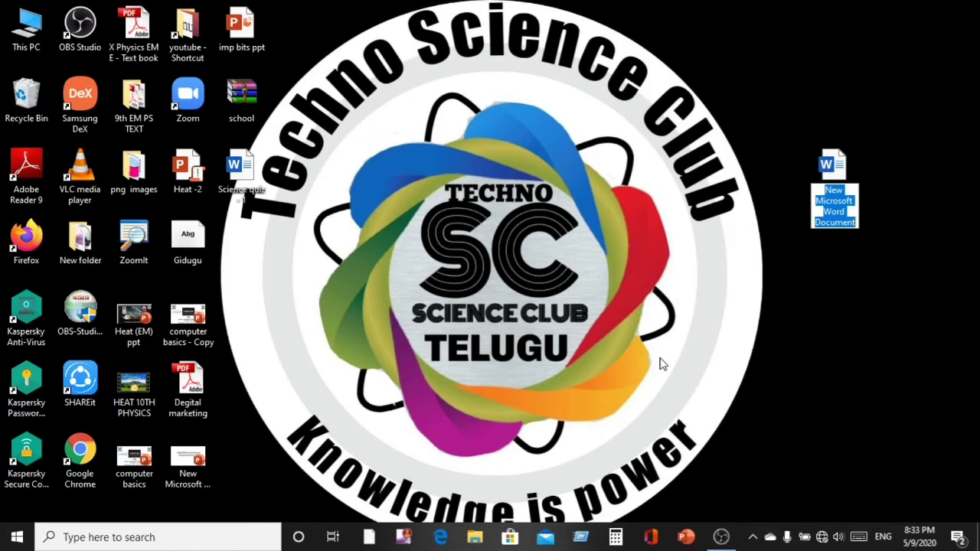
double_click(835, 189)
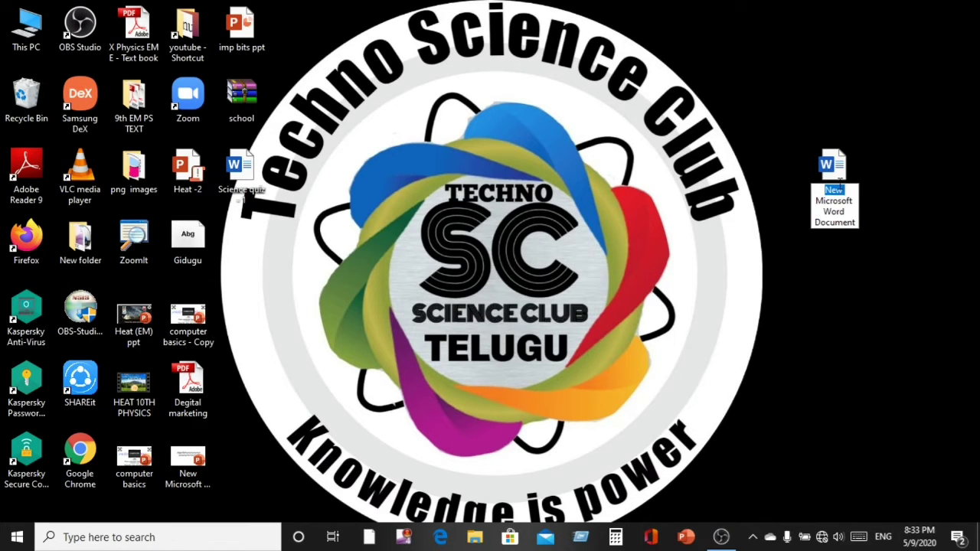
left_click(837, 170)
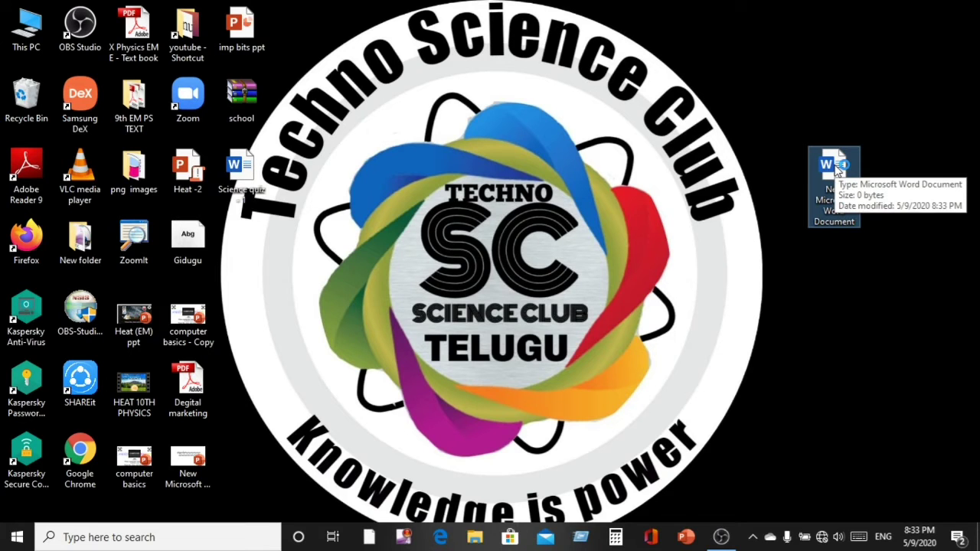
key("Return")
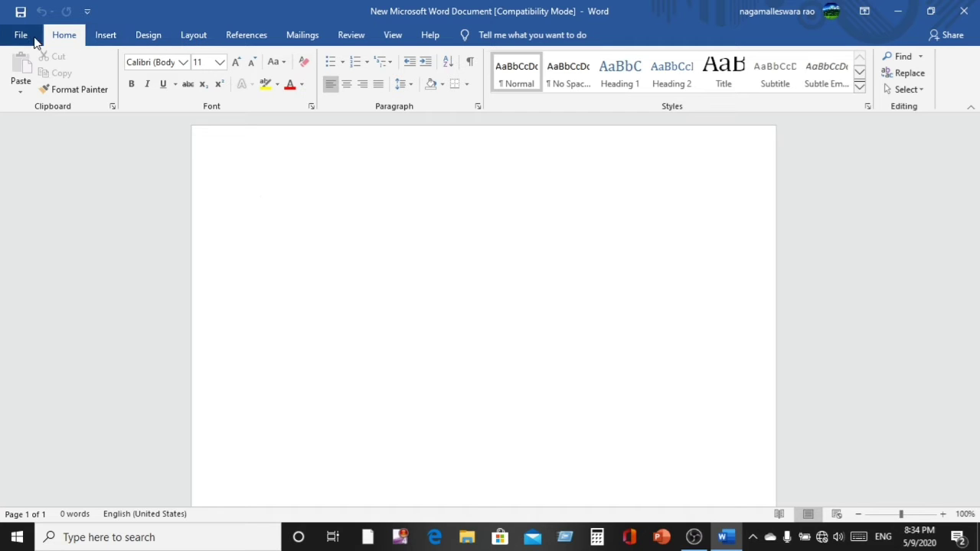
Browse the Insert, Home and Design ribbon tabs, ending on the Layout tab.
left_click(101, 37)
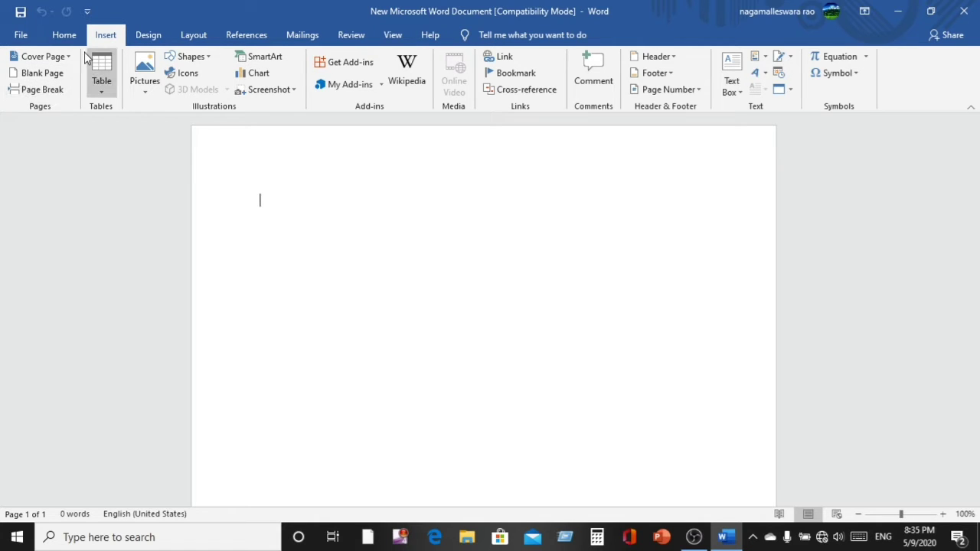
left_click(60, 38)
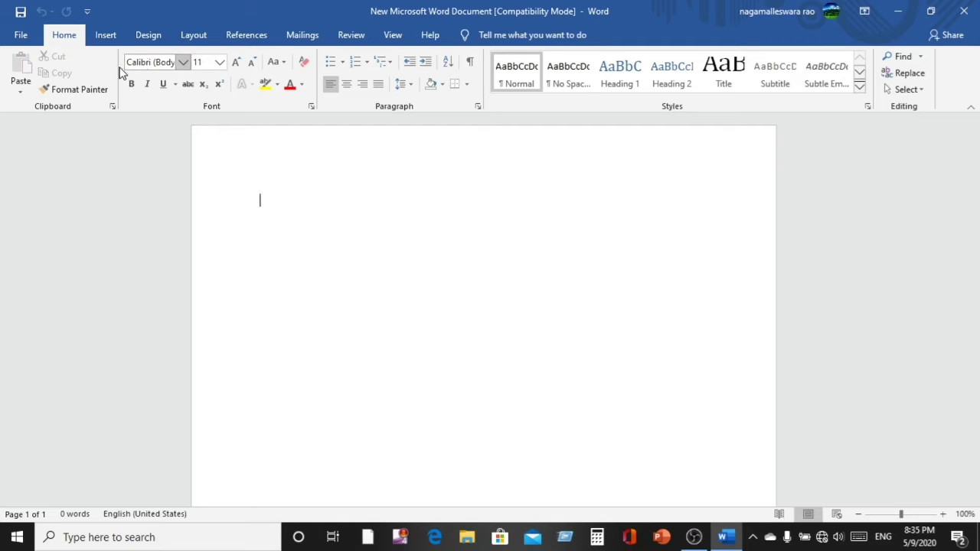
left_click(104, 36)
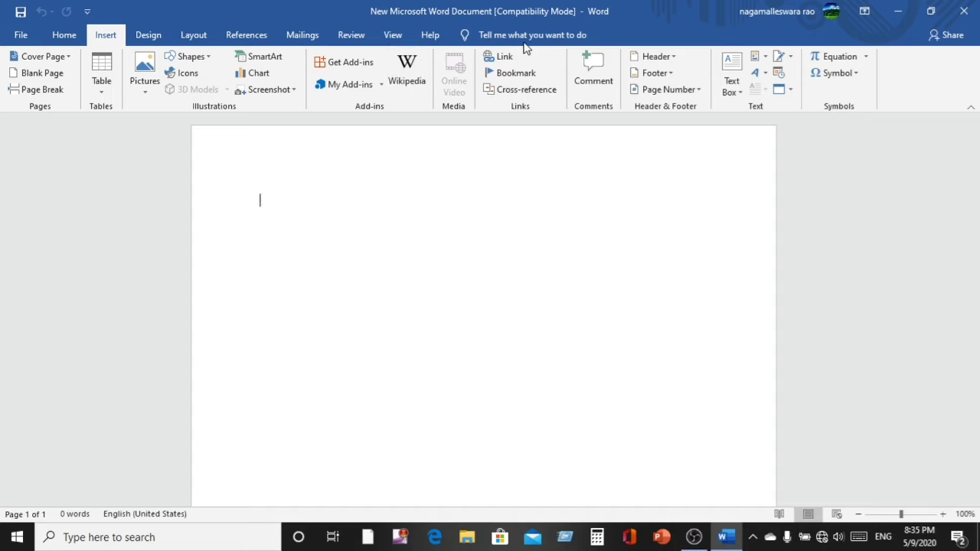
left_click(148, 36)
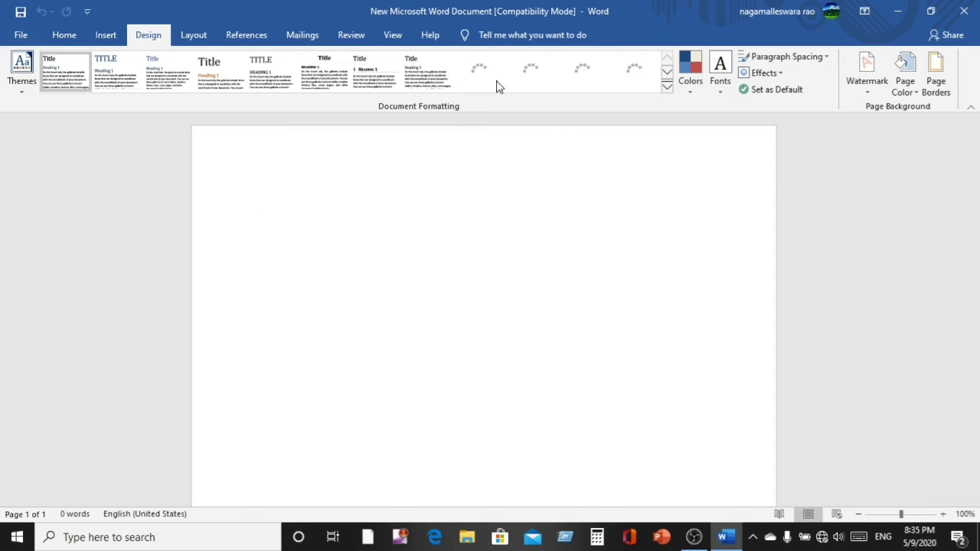
left_click(197, 41)
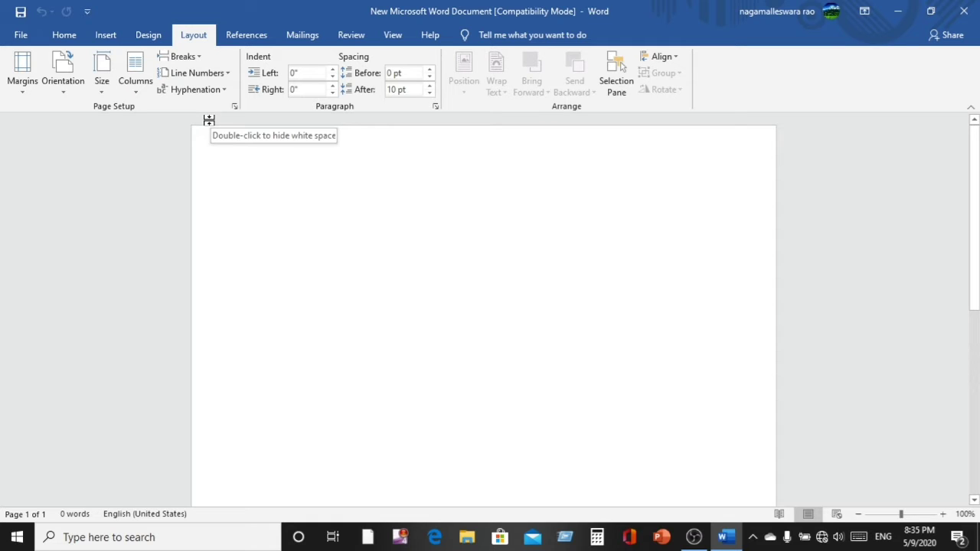
Browse the References, Mailings, Review, View and Help tabs, then return to Home.
left_click(246, 36)
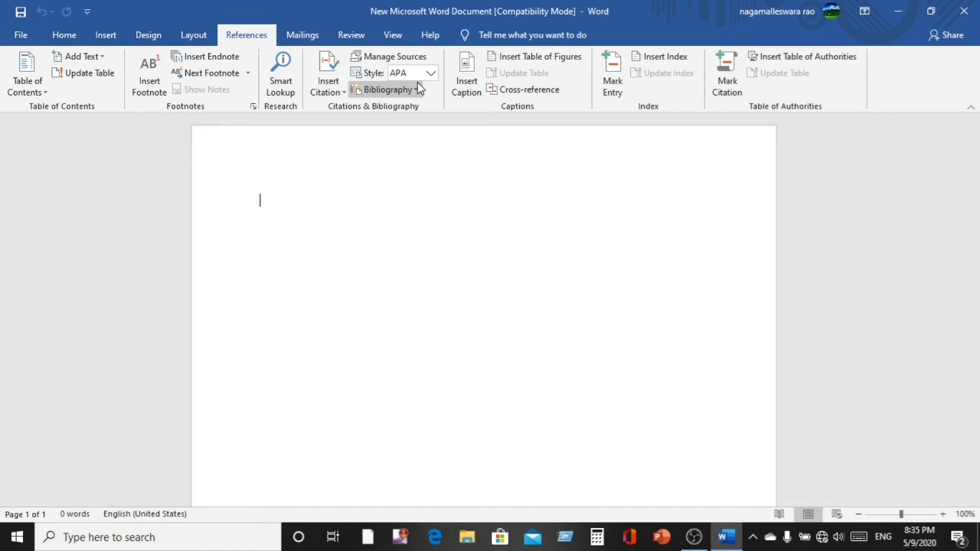
left_click(303, 37)
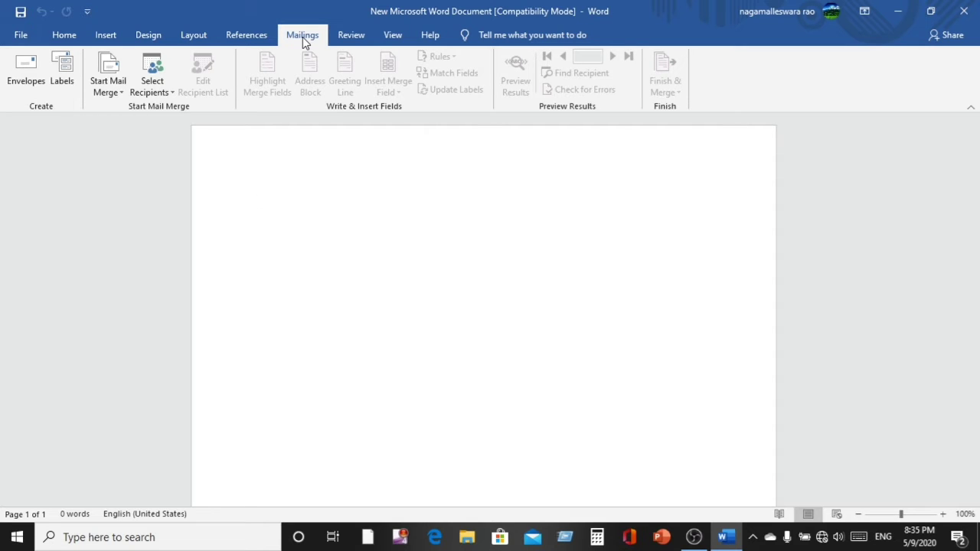
left_click(352, 36)
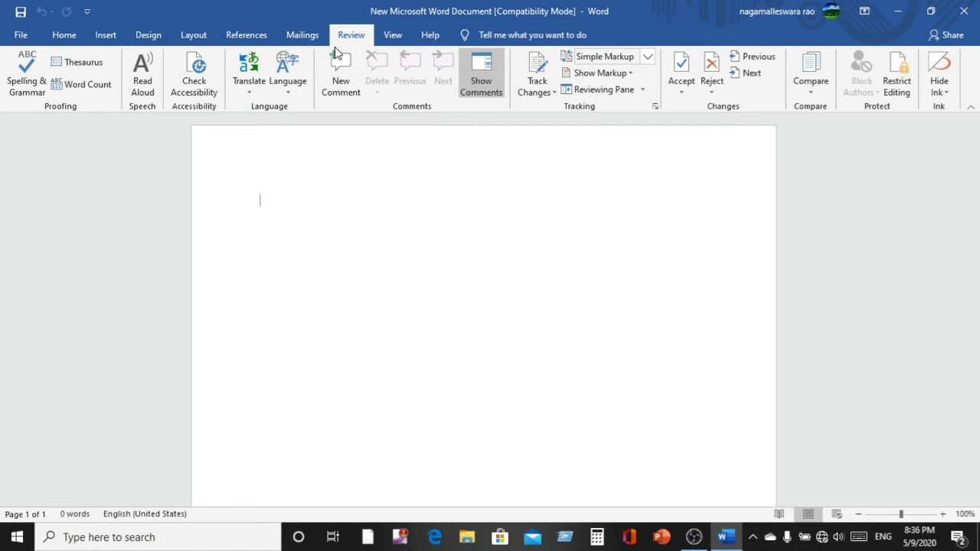
left_click(392, 35)
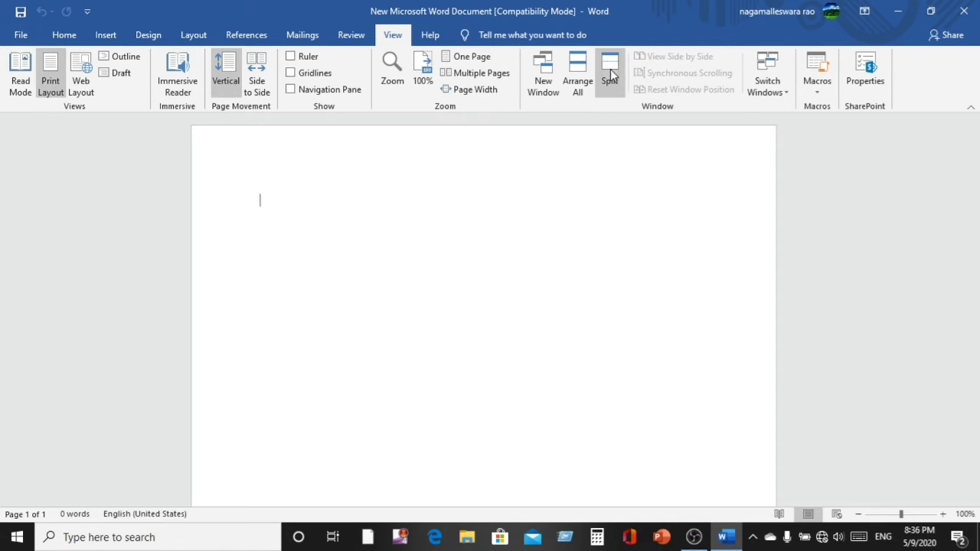
left_click(435, 38)
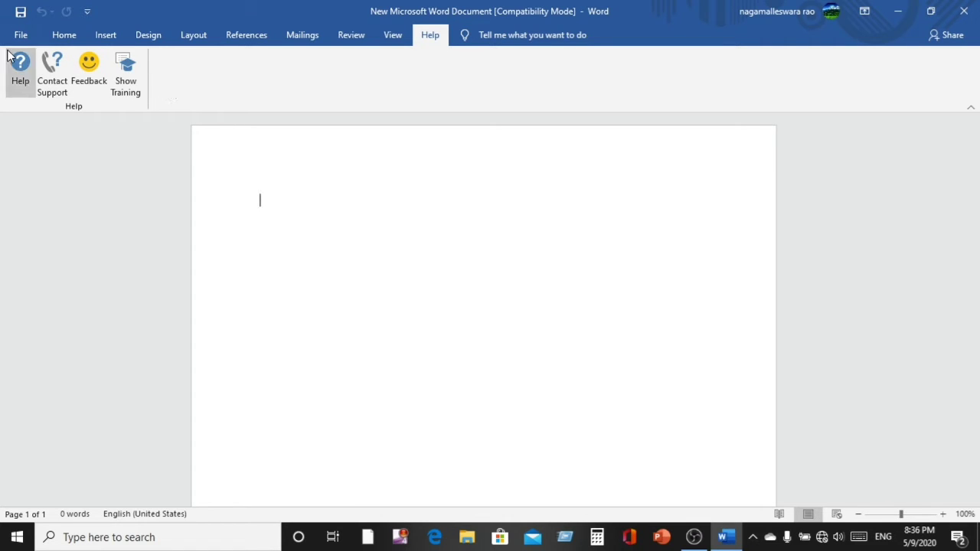
left_click(65, 36)
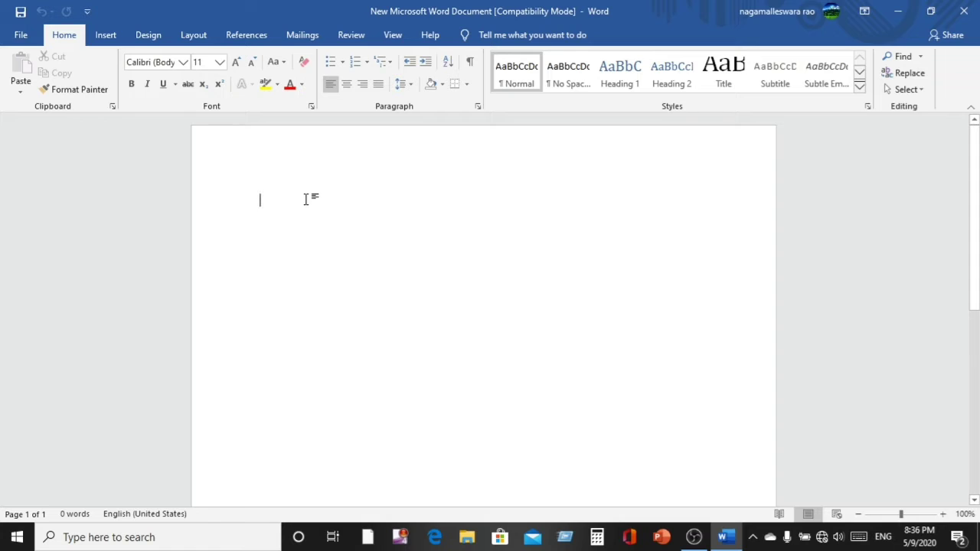
type("Hi fi")
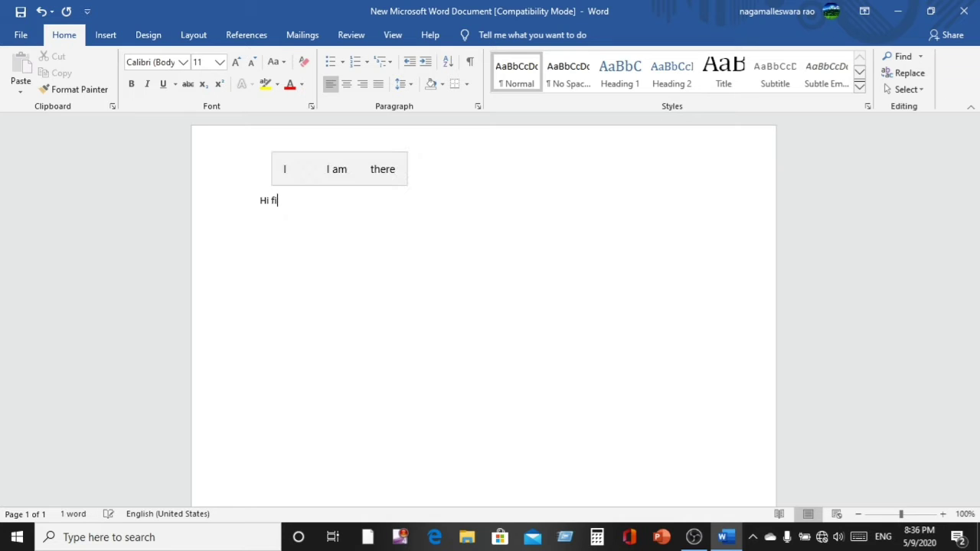
type(" fri")
key("BackSpace")
type("r")
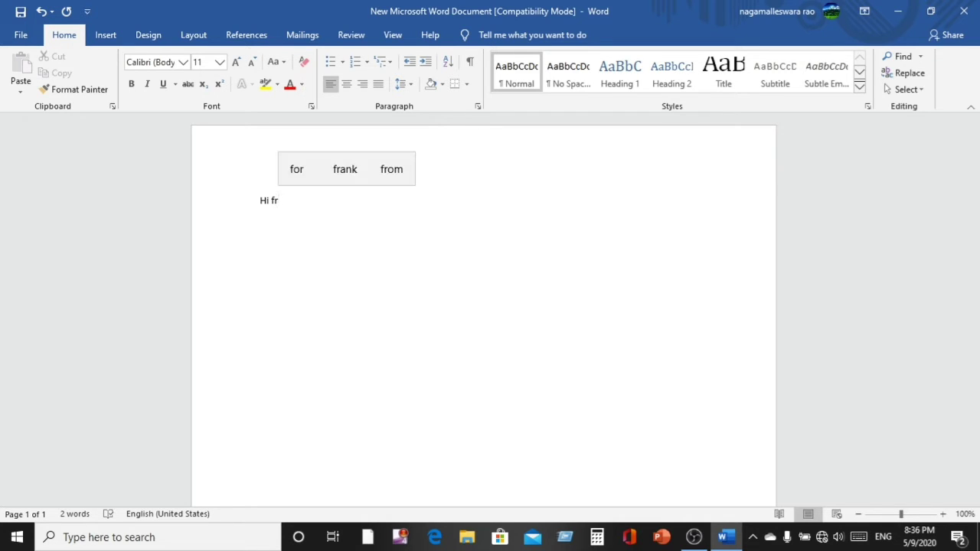
type("iends")
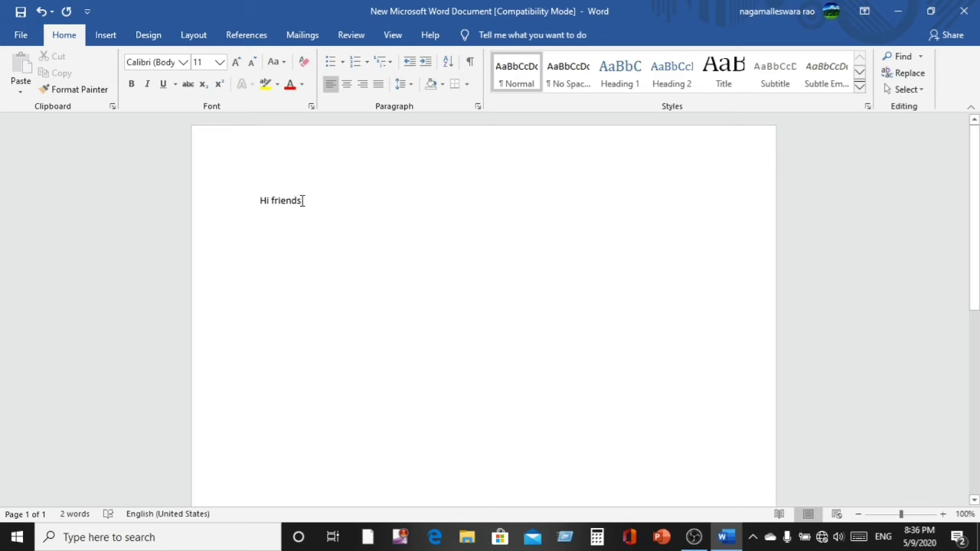
left_click_drag(303, 200, 258, 201)
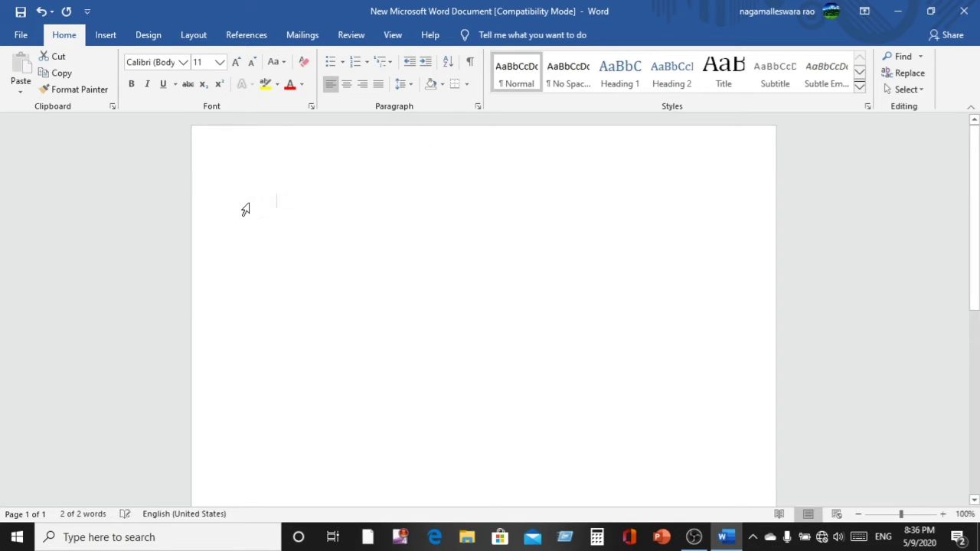
key("BackSpace")
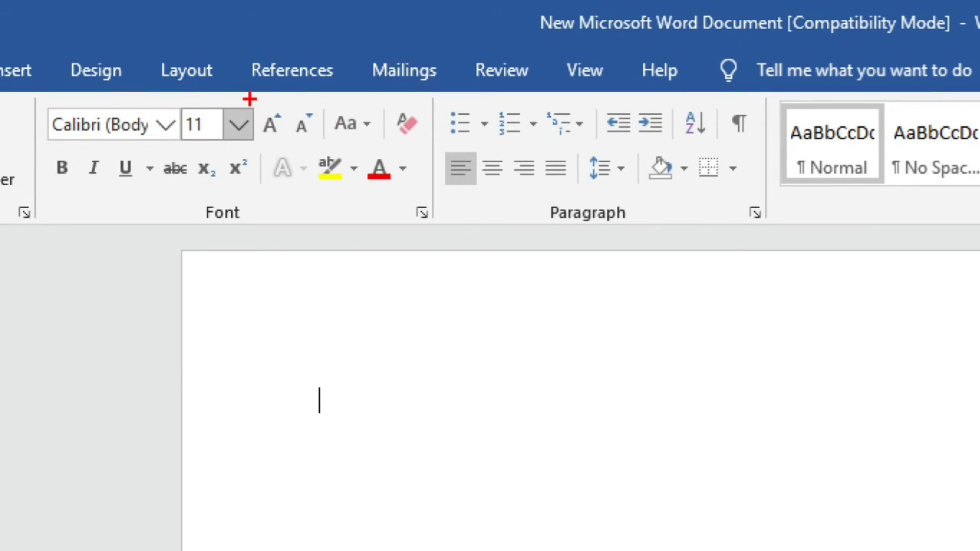
Choose 22 from the Font Size list, test the grow/shrink buttons, and end at 22 pt.
mouse_move(173, 98)
left_mouse_down()
mouse_move(325, 96)
mouse_move(332, 155)
mouse_move(173, 157)
mouse_move(162, 136)
mouse_move(164, 95)
left_mouse_up()
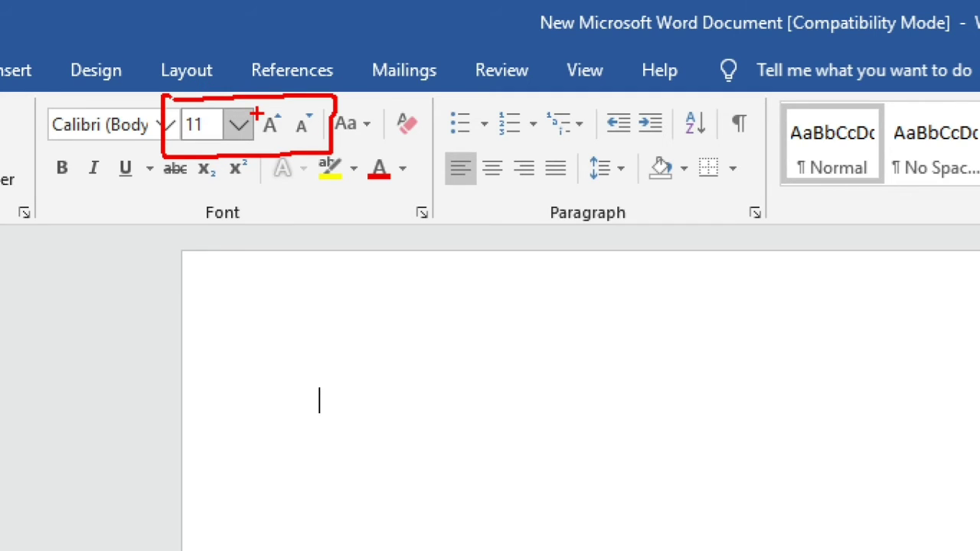
key("Escape")
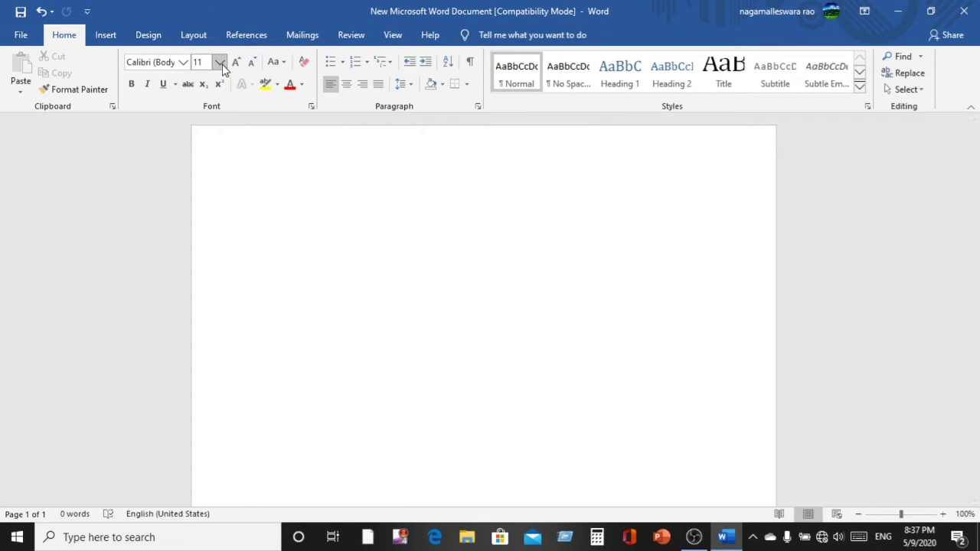
left_click(220, 64)
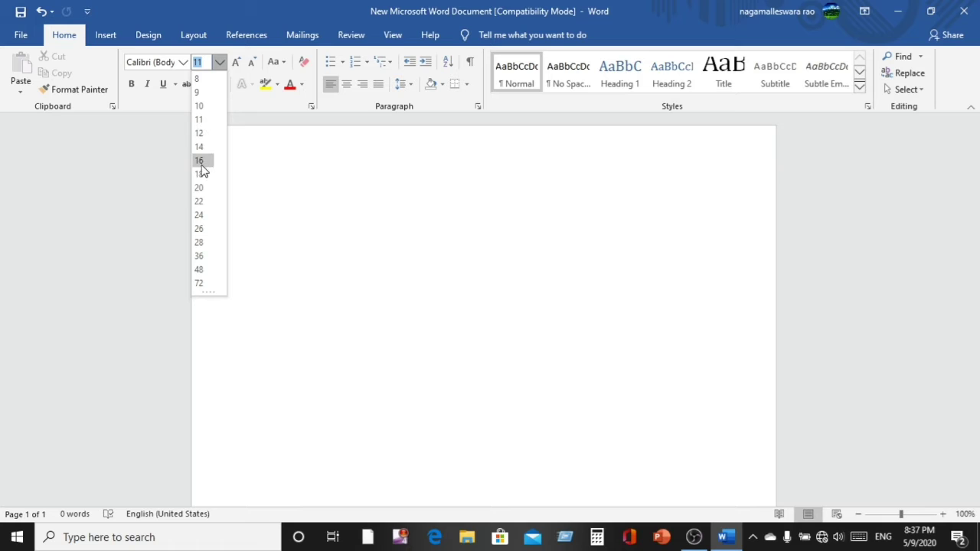
left_click(199, 202)
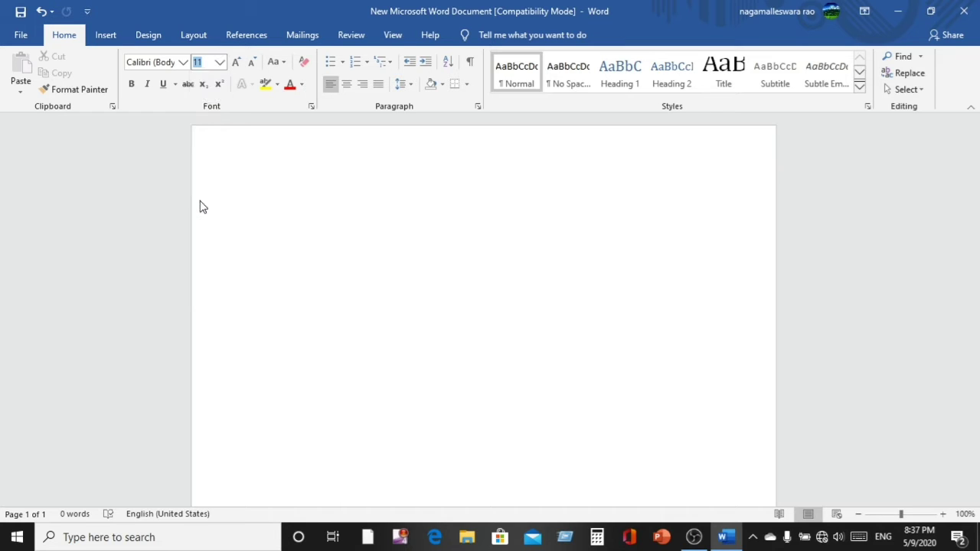
left_click(237, 65)
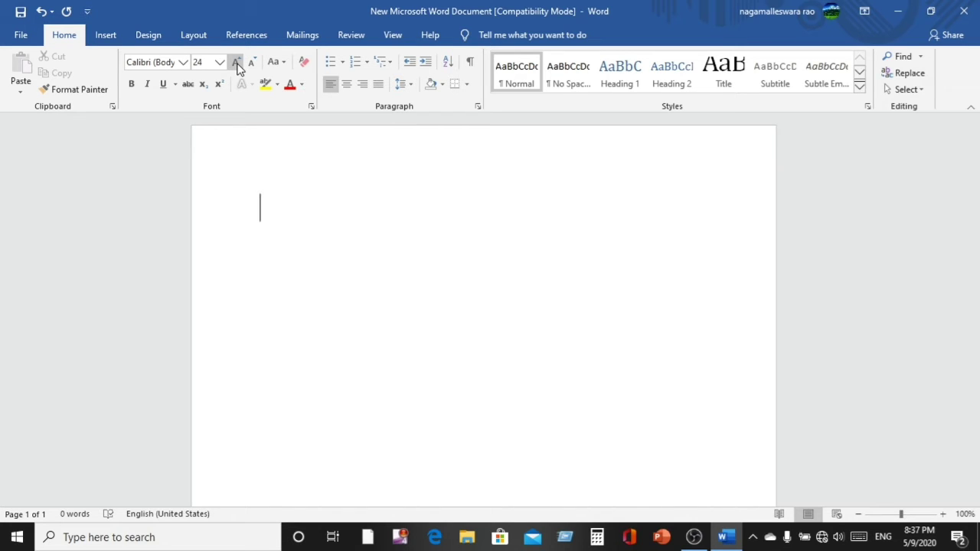
double_click(236, 65)
left_click(252, 65)
left_click(251, 66)
left_click(251, 66)
left_click(237, 65)
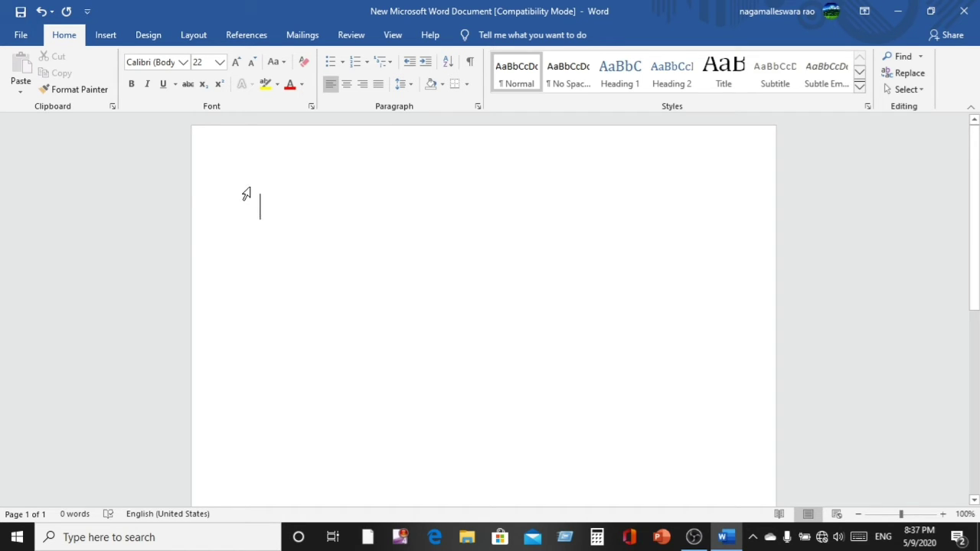
Type 'welcome to techno science club' as the first line of the page.
type("wel")
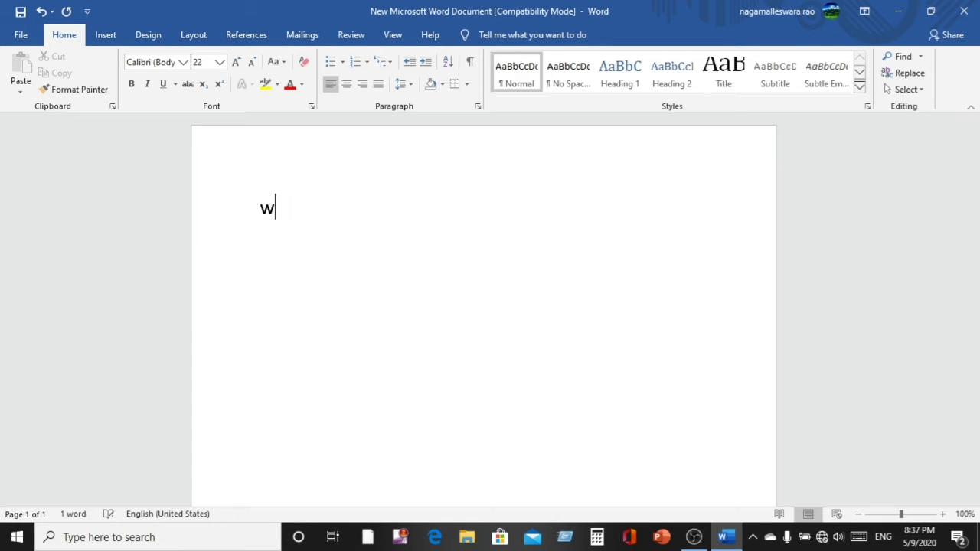
type("come ")
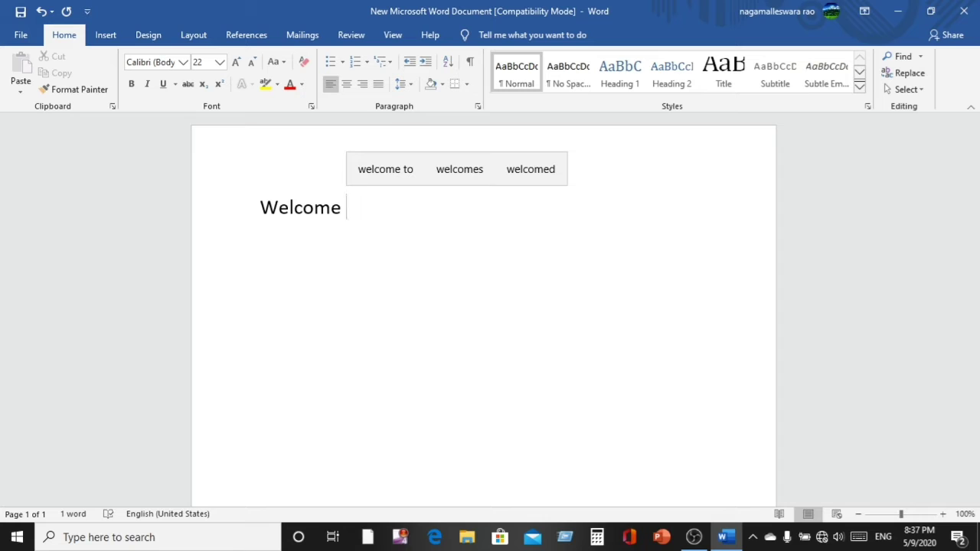
type("to techn")
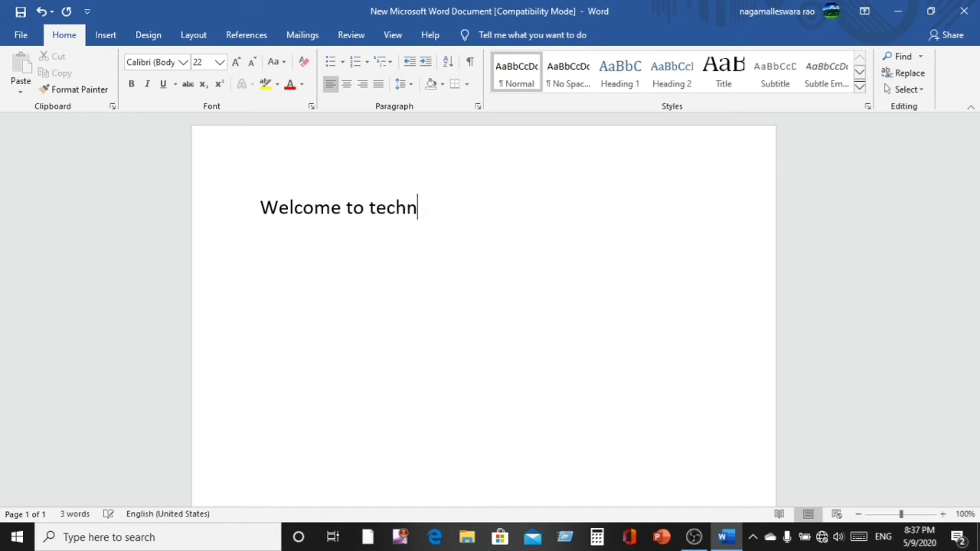
type("o scie")
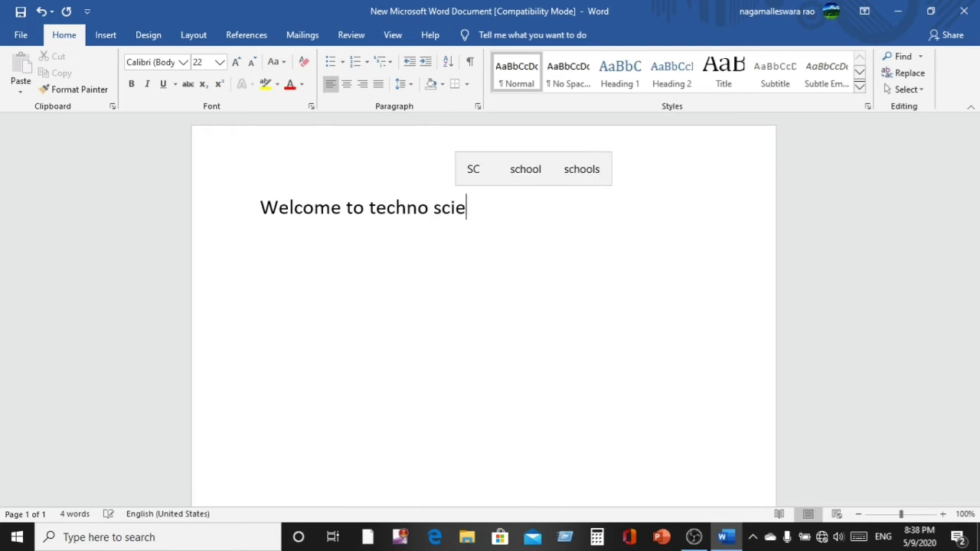
type("nce clu")
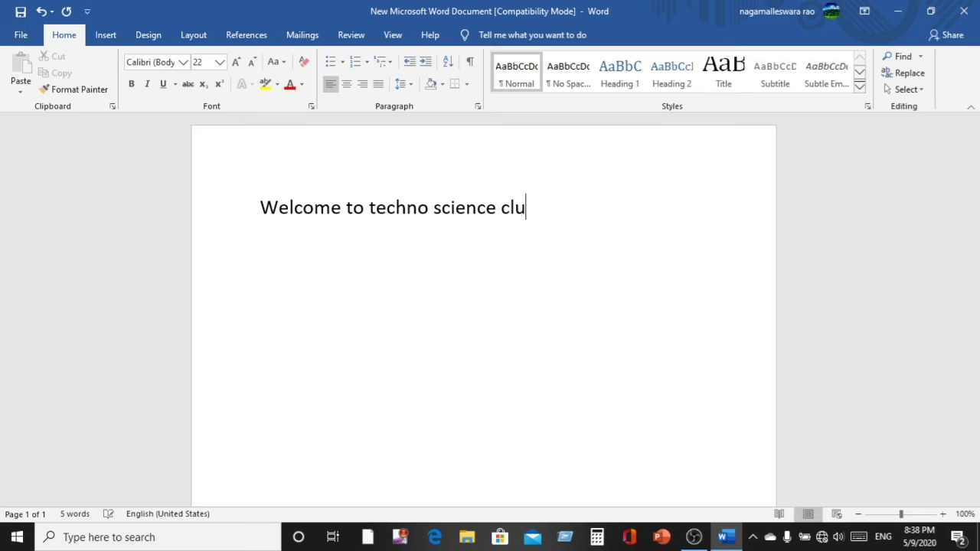
type("b")
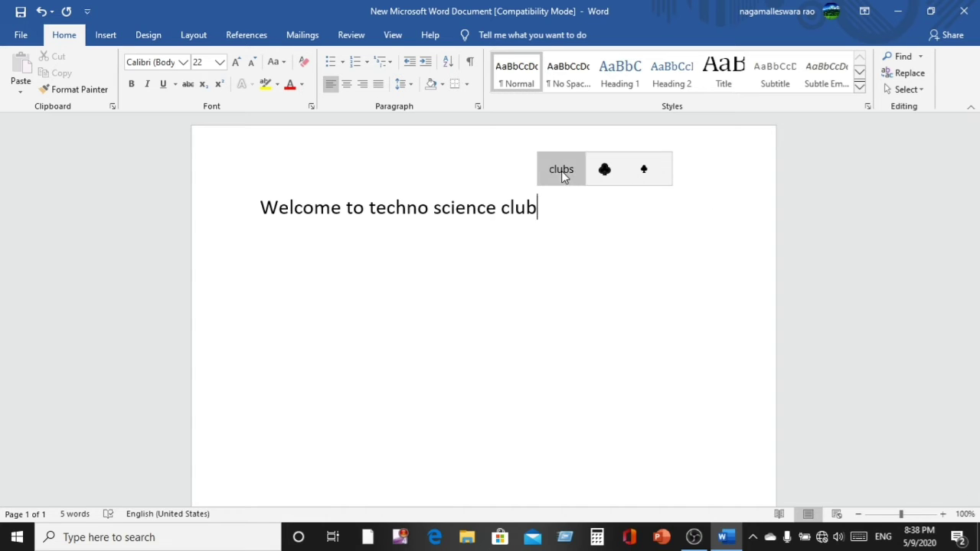
left_click(470, 164)
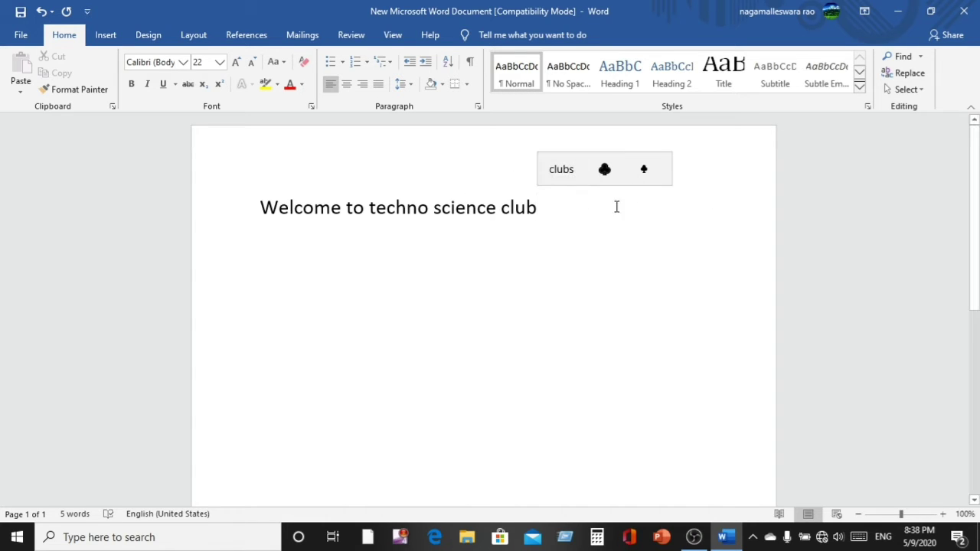
left_click(679, 193)
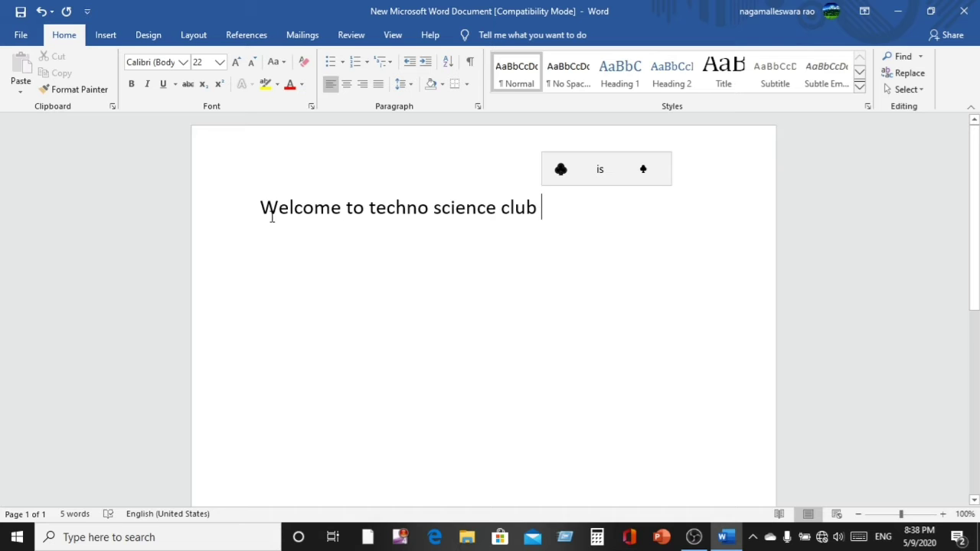
Select the 'welcome to techno science club' line and indicate the Bold, Italic and Underline buttons.
left_click_drag(262, 208, 521, 218)
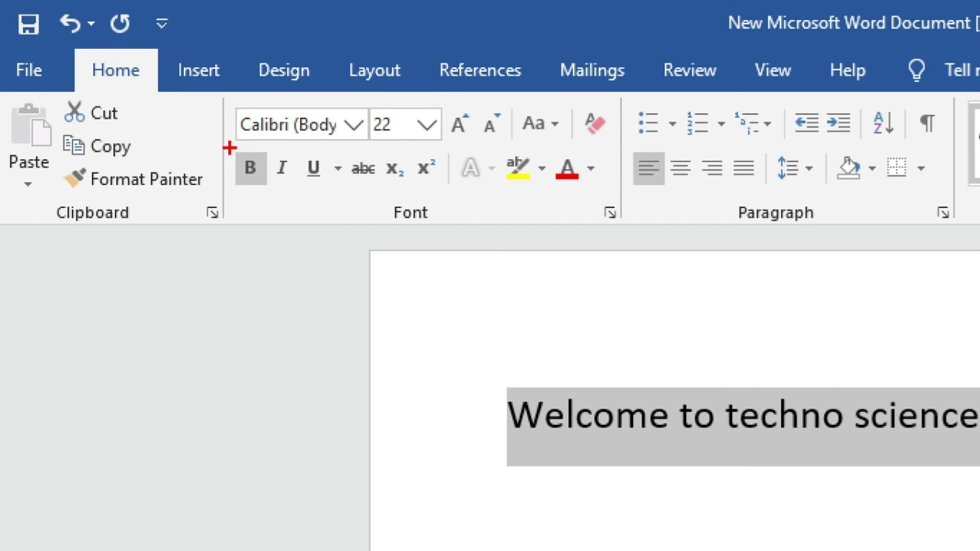
mouse_move(230, 147)
left_mouse_down()
mouse_move(317, 147)
mouse_move(340, 170)
mouse_move(309, 209)
mouse_move(236, 205)
mouse_move(207, 164)
mouse_move(230, 145)
left_mouse_up()
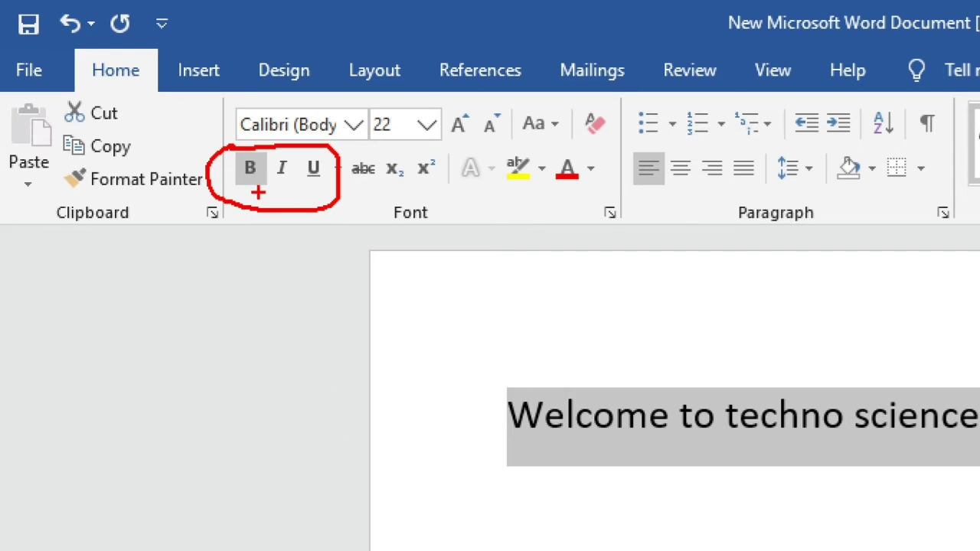
left_click_drag(245, 188, 270, 187)
left_click_drag(274, 181, 298, 180)
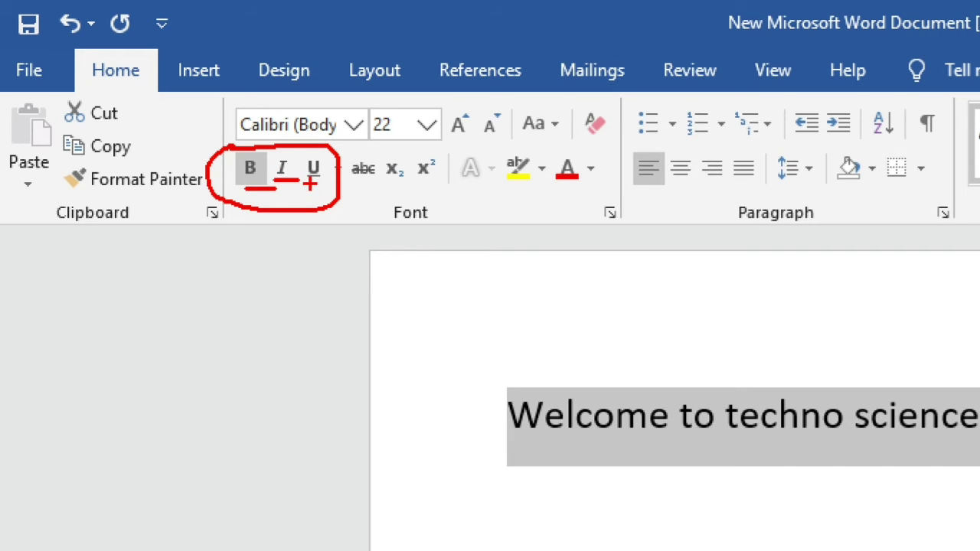
left_click_drag(310, 184, 322, 181)
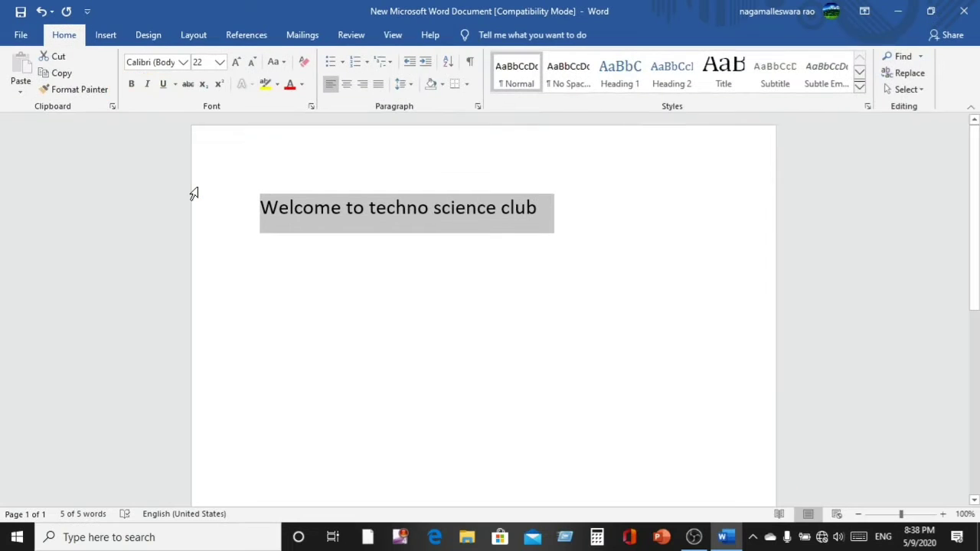
left_click(303, 251)
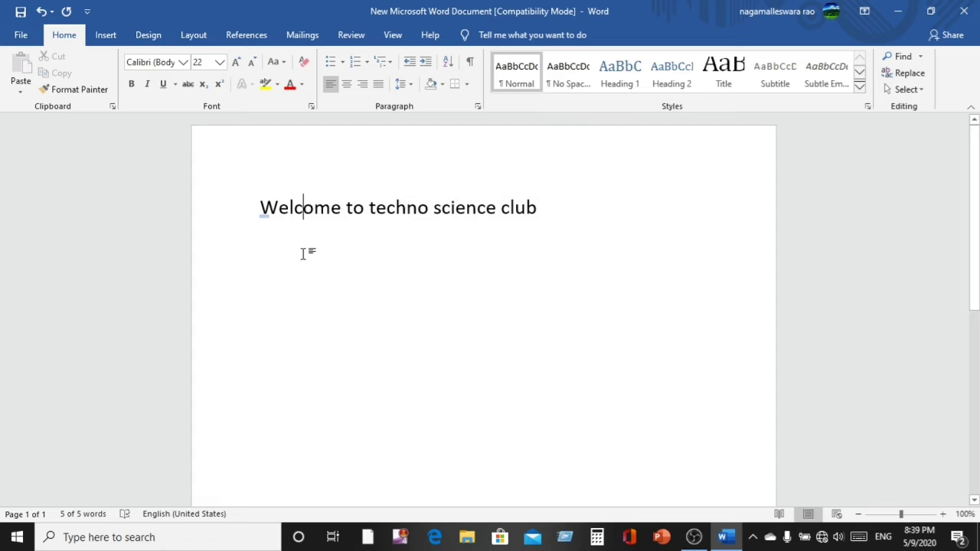
mouse_move(261, 219)
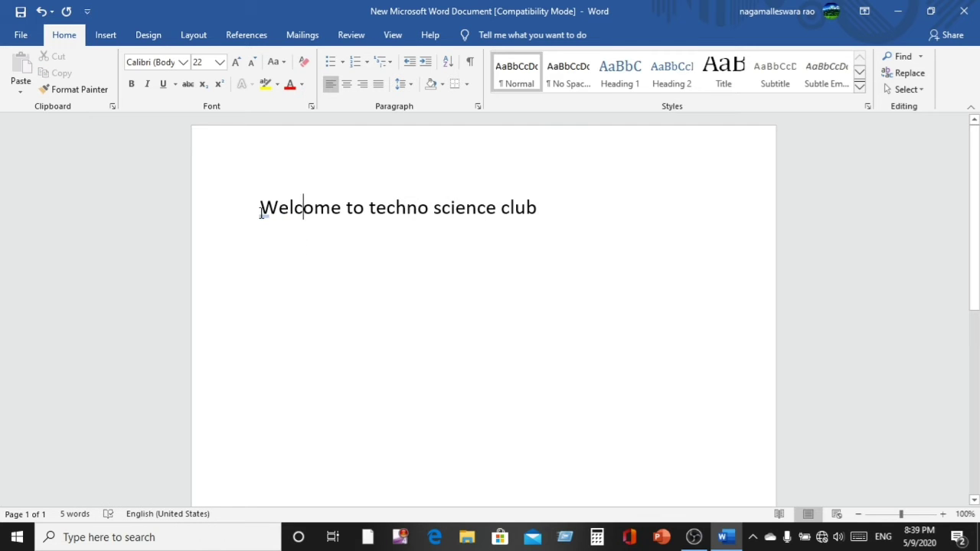
left_click_drag(261, 214, 338, 207)
left_click(337, 268)
key("Home")
left_click_drag(261, 207, 342, 213)
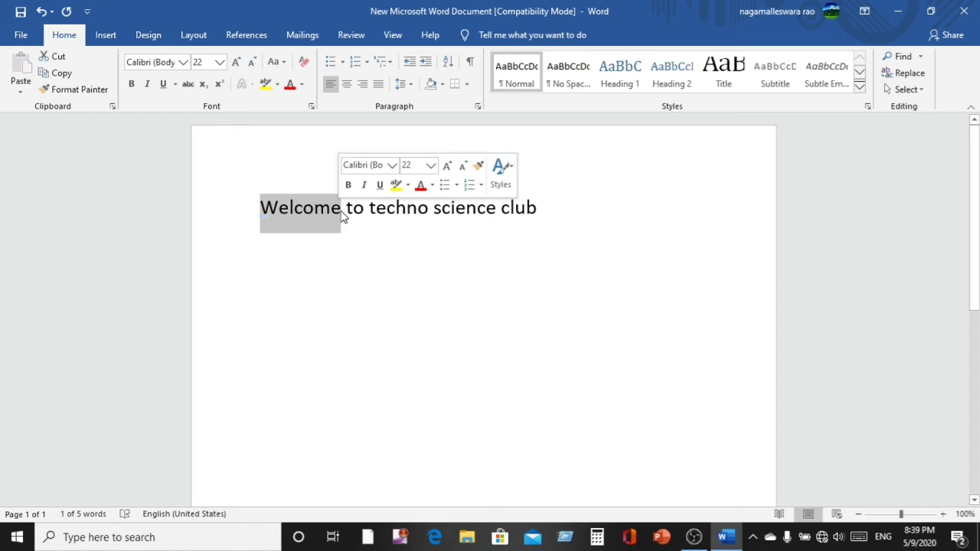
left_click(332, 213)
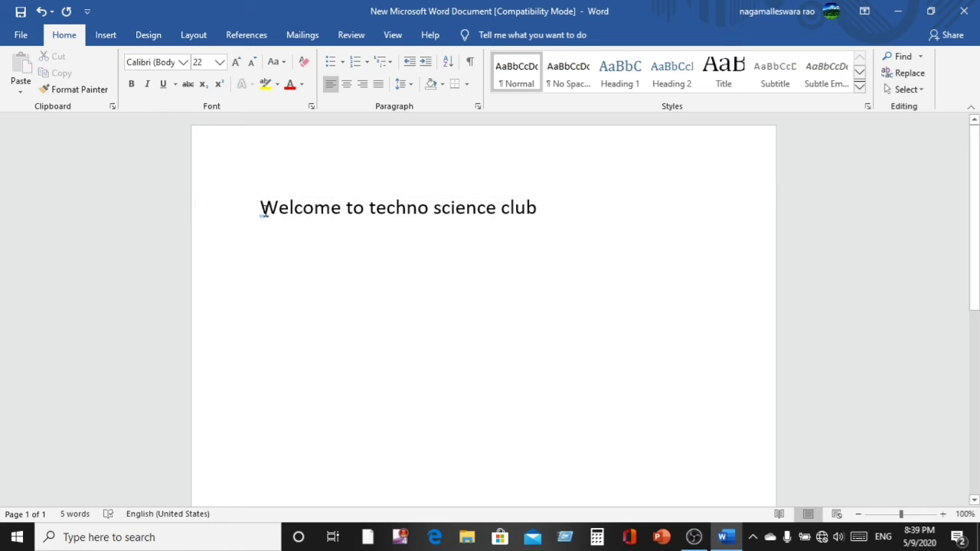
left_click_drag(263, 210, 530, 215)
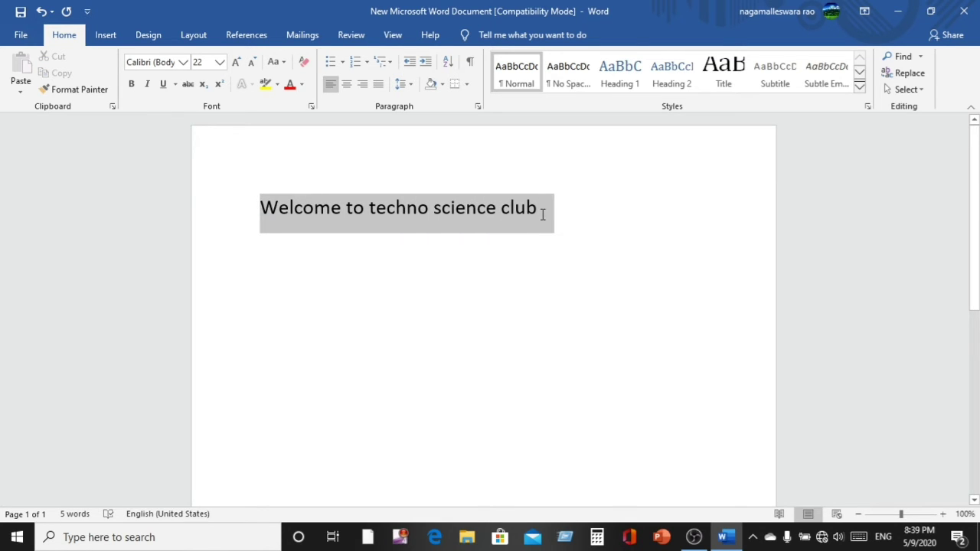
left_click(490, 267)
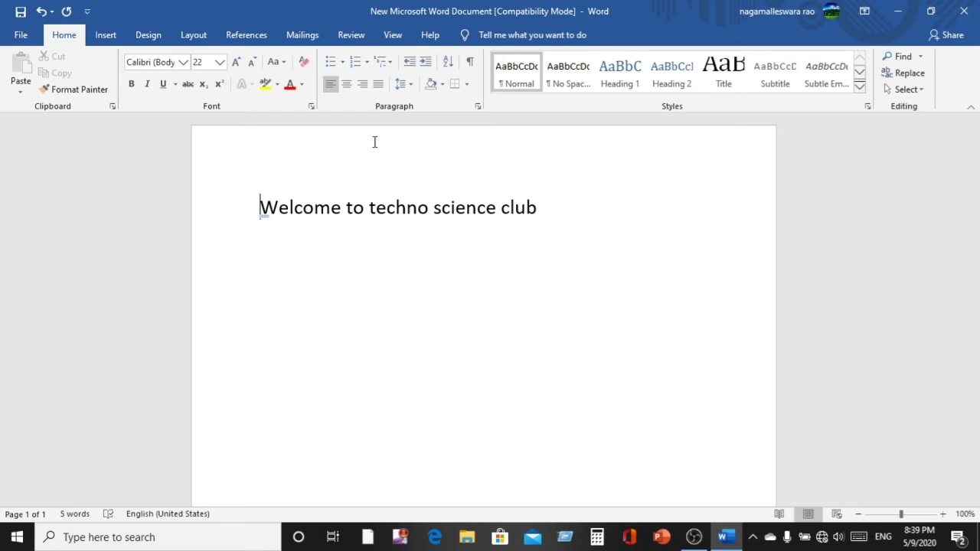
Narrow the selection with Shift+arrow keys to just the word 'Welcome'.
key("shift+Right")
key("shift+Right")
key("shift+Right")
key("shift+Right")
key("shift+Right")
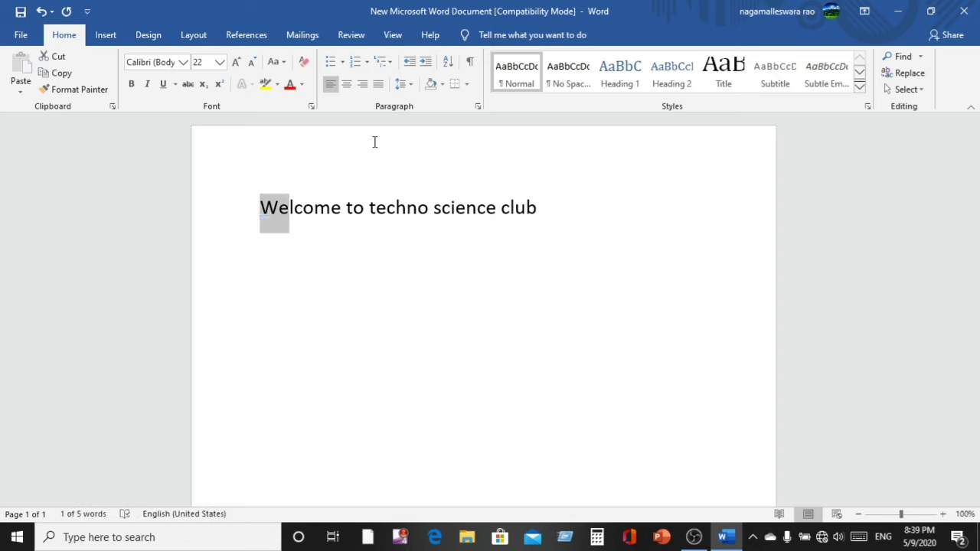
key("shift+Right")
key("shift+Right")
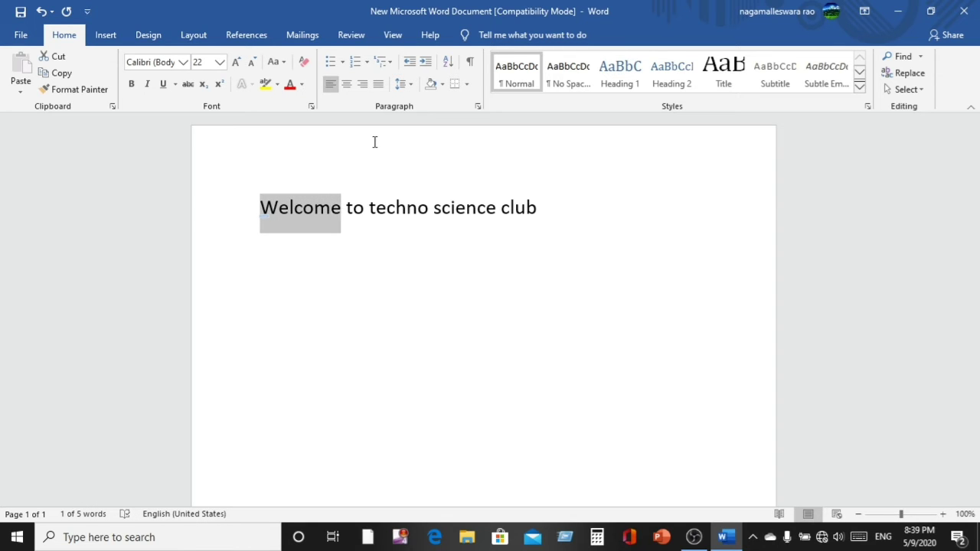
key("shift+Right")
key("shift+Right")
key("shift+Right")
key("shift+Right")
key("shift+Right")
key("shift+Right")
key("shift+Right")
key("shift+Right")
key("shift+Right")
key("shift+Right")
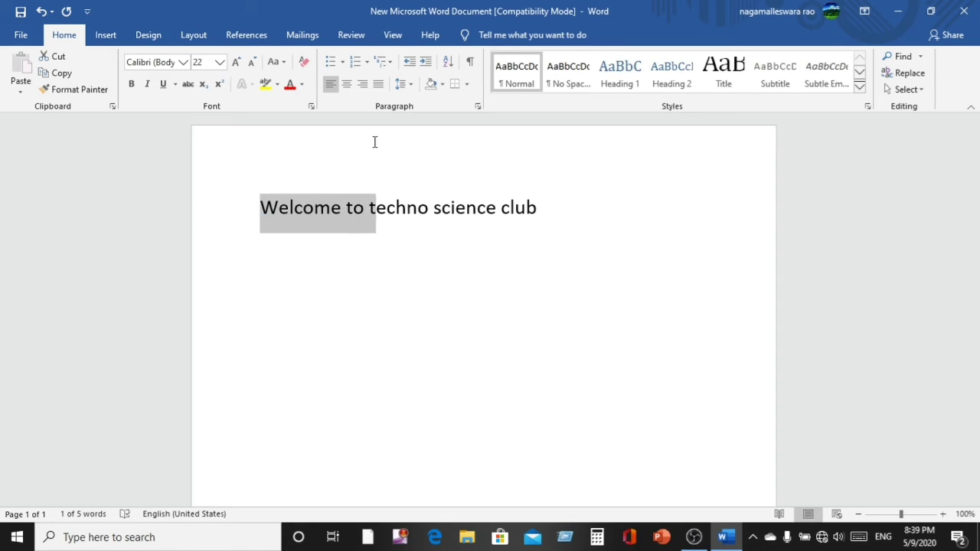
key("shift+Right")
key("shift+Right")
key("shift+Right")
key("shift+Right")
key("shift+Right")
key("shift+Right")
key("shift+Right")
key("shift+Right")
key("shift+Right")
key("shift+Right")
key("shift+Right")
key("shift+Right")
key("shift+Right")
key("shift+Right")
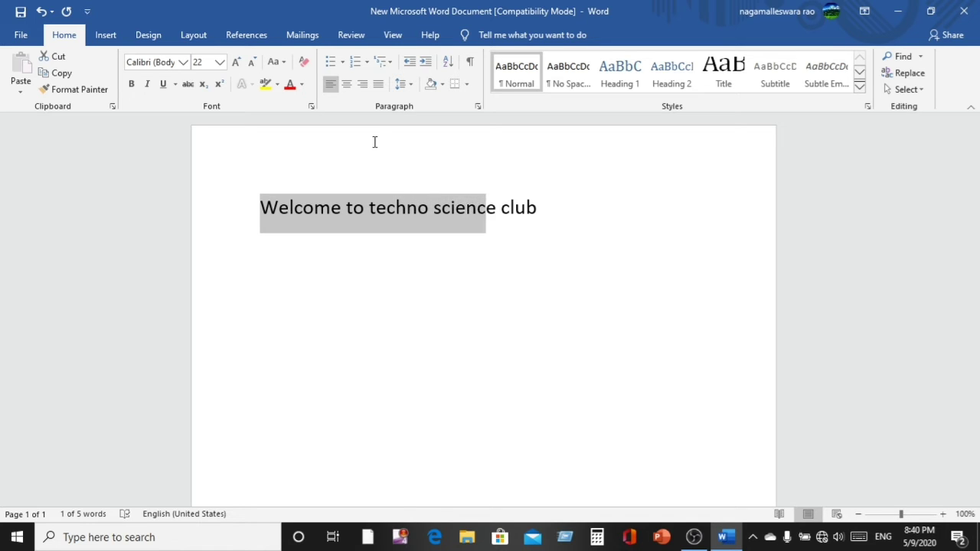
key("shift+Left")
key("shift+Left")
key("shift+Left")
key("shift+Left")
key("shift+Left")
key("shift+Left")
key("shift+Left")
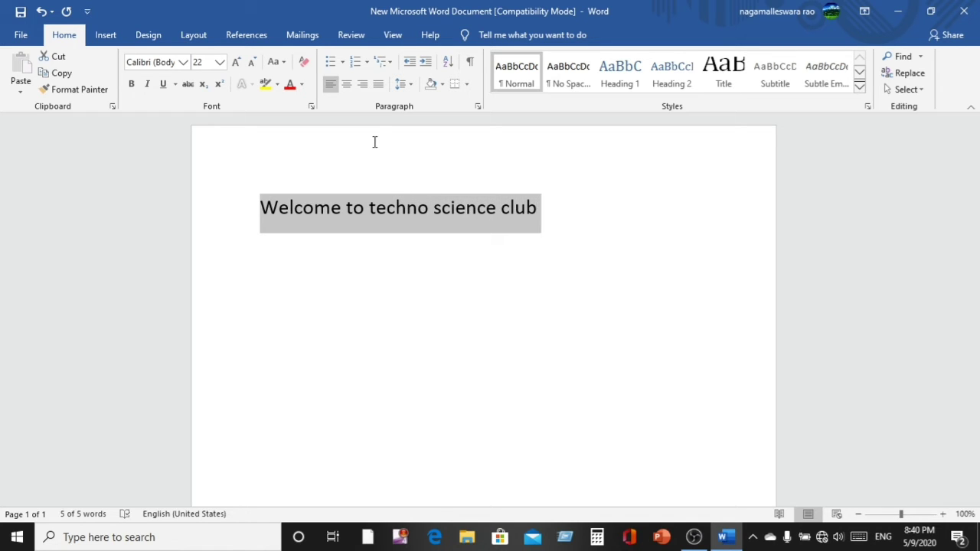
key("shift+Left")
key("shift+Left")
key("shift+Left")
key("shift+Left")
key("shift+Left")
key("shift+Left")
key("shift+Left")
key("shift+Left")
key("shift+Left")
key("shift+Left")
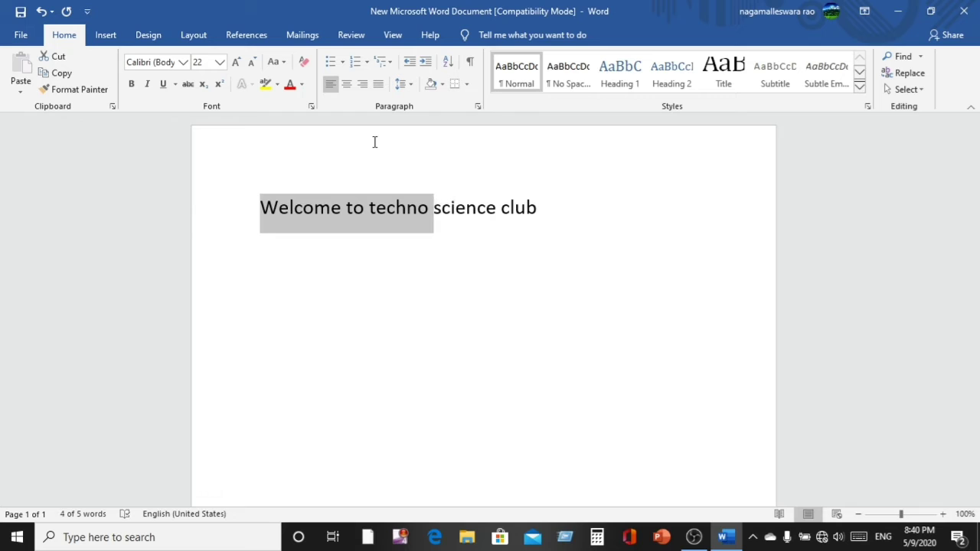
key("shift+Left")
key("shift+Left")
key("shift+Left")
key("shift+Left")
key("shift+Left")
key("shift+Left")
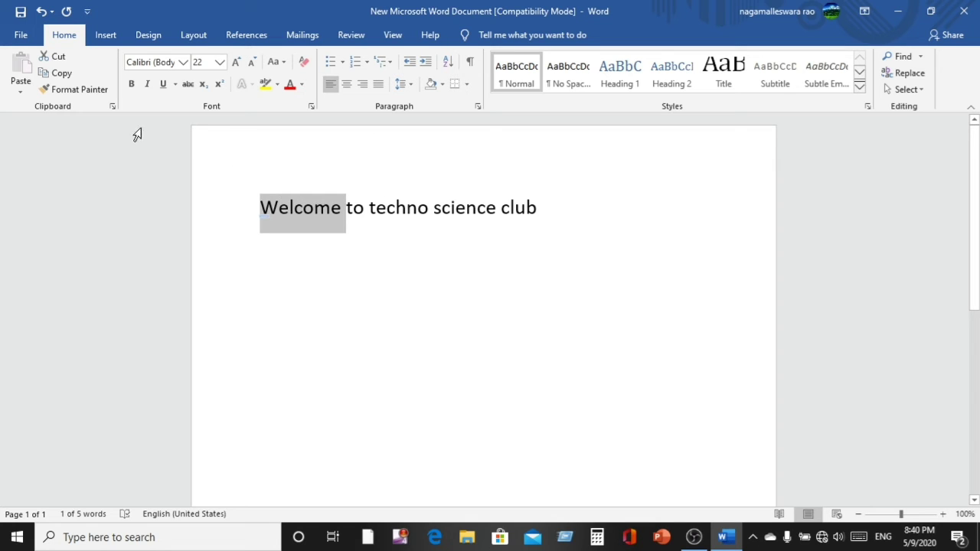
Bold only 'Welcome', keeping 'to techno science club' plain 22-pt Calibri, then select the line.
left_click(131, 89)
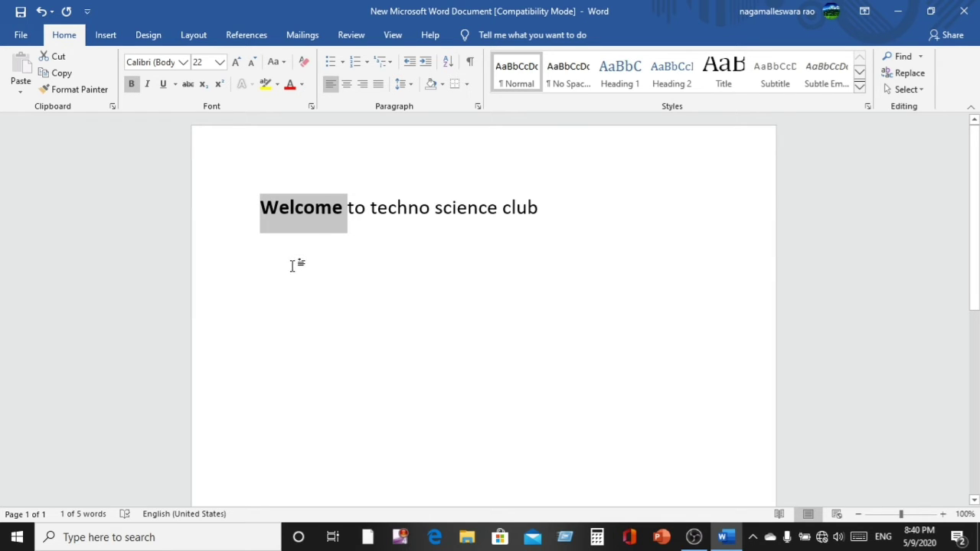
left_click(328, 293)
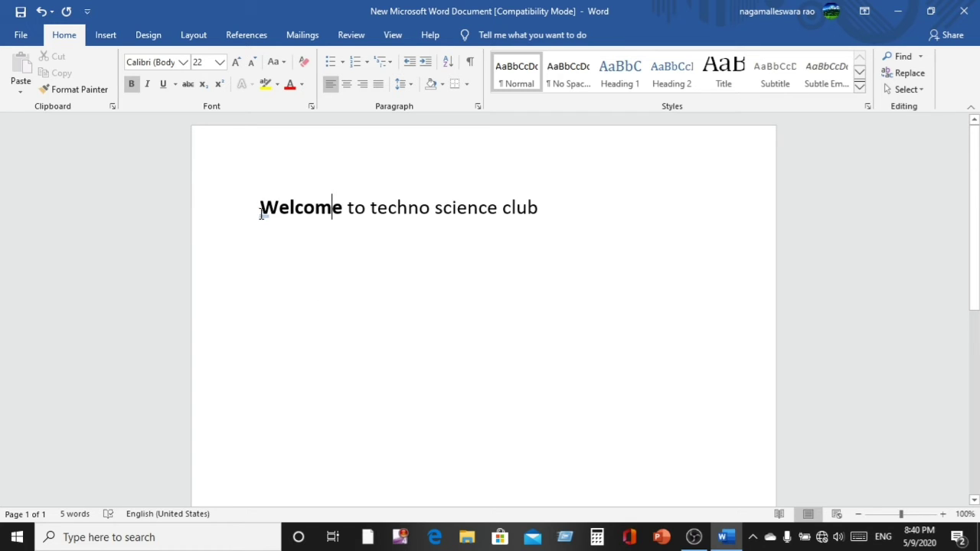
left_click_drag(260, 214, 565, 210)
left_click(451, 207)
left_click(260, 207)
key("shift+Right")
key("shift+Right")
key("shift+Right")
key("shift+Right")
key("shift+Right")
key("shift+Right")
key("shift+Right")
key("shift+Right")
key("shift+Right")
key("shift+Right")
key("shift+Right")
key("shift+Right")
key("shift+Right")
key("shift+Right")
key("shift+Right")
key("shift+Right")
key("shift+Right")
key("shift+Right")
key("shift+Right")
key("shift+Right")
key("shift+Right")
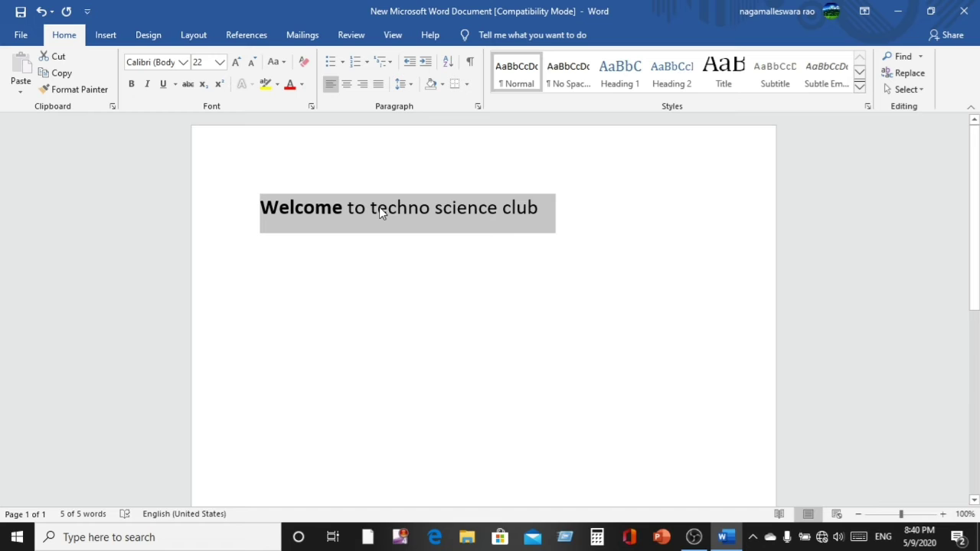
left_click(303, 286)
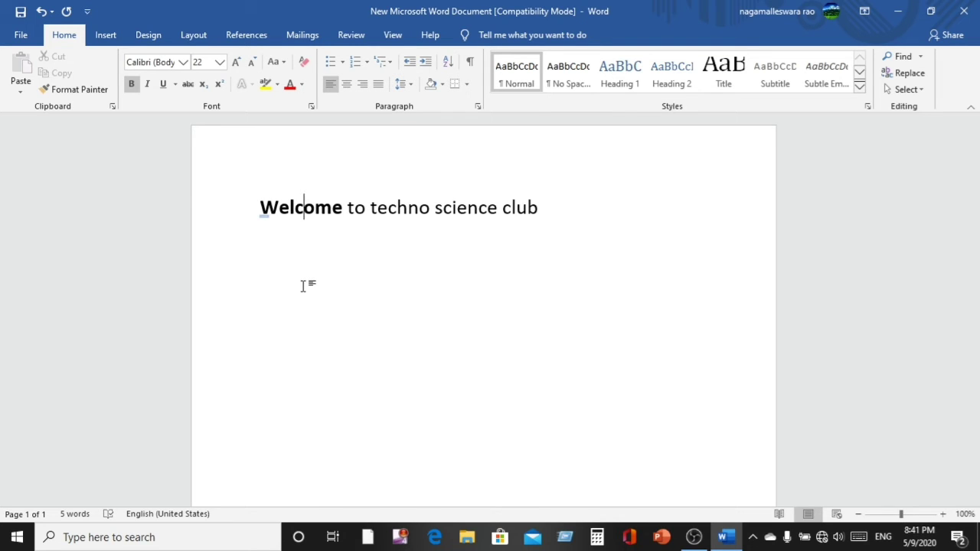
key("ctrl+a")
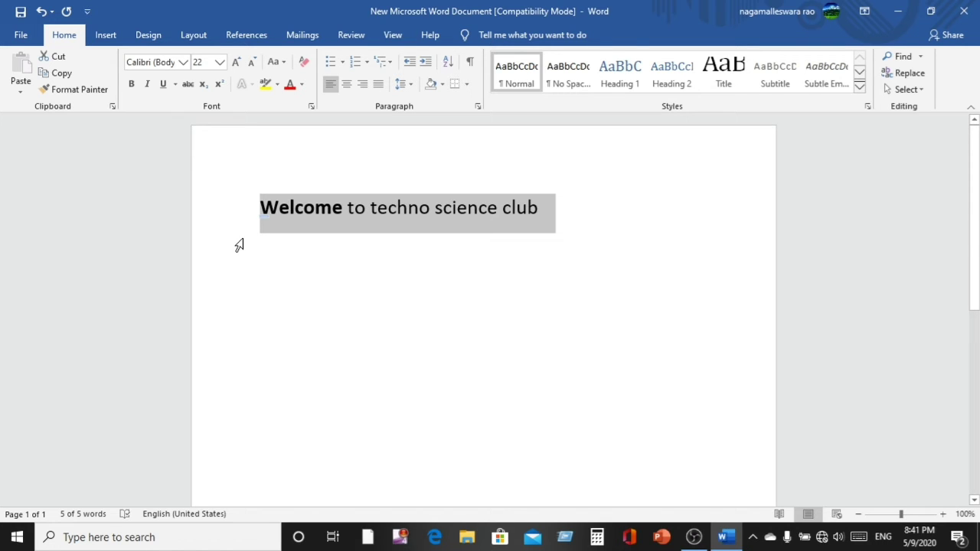
Remove bold from 'Welcome' and bold the entire line 'Welcome to techno science club'.
key("ctrl+b")
left_click(306, 279)
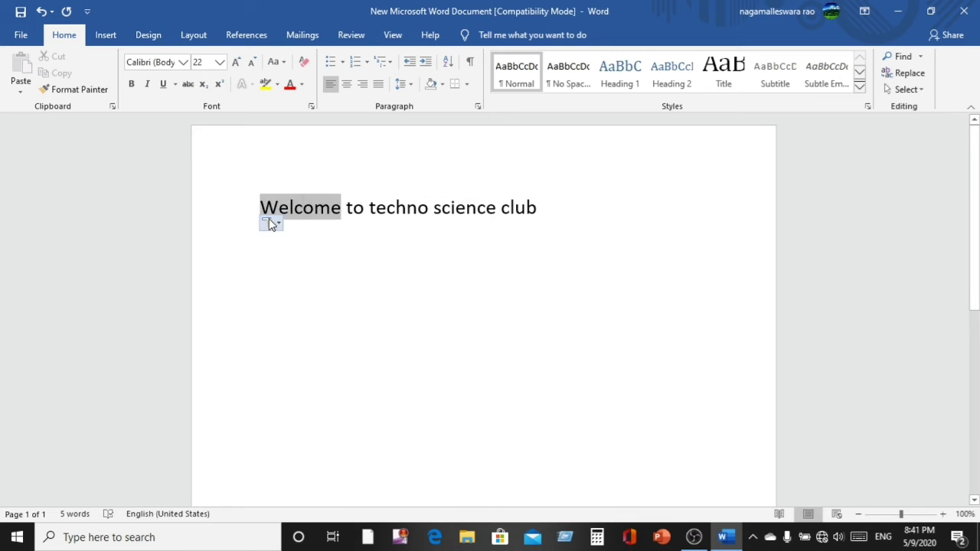
left_click(270, 221)
triple_click(251, 280)
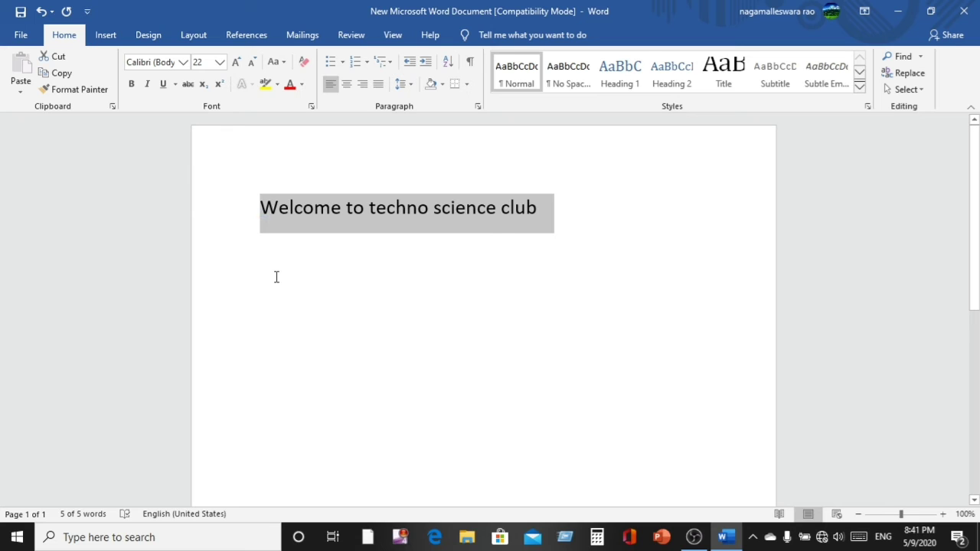
key("ctrl+b")
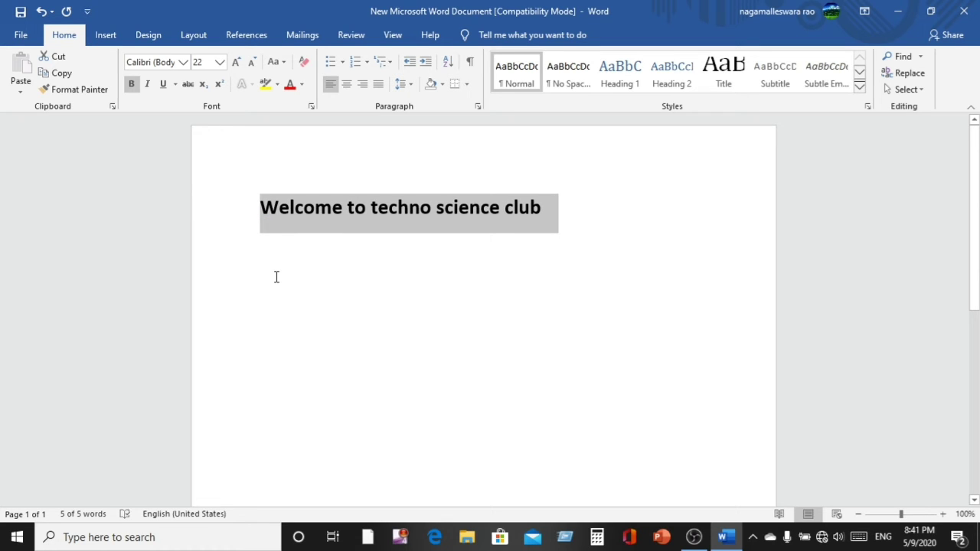
left_click(323, 295)
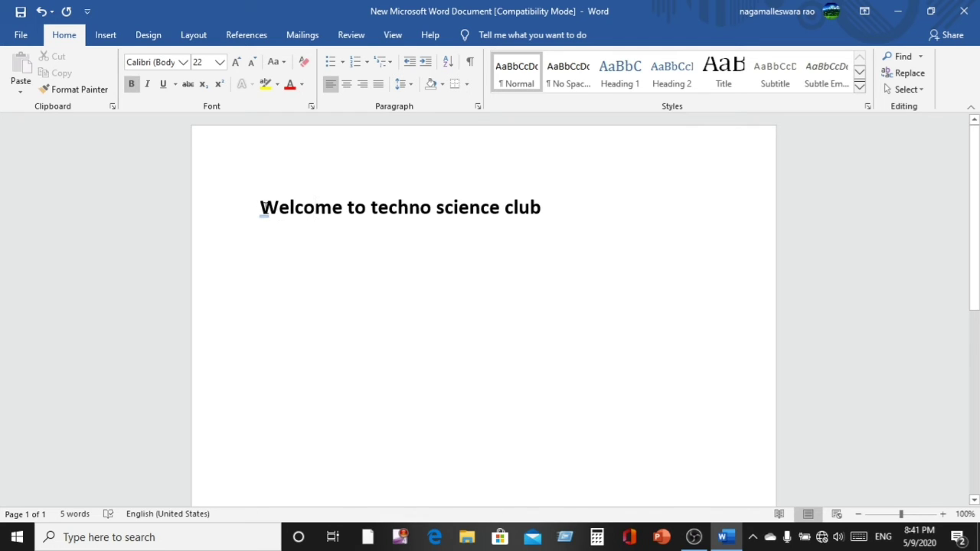
left_click_drag(261, 207, 601, 199)
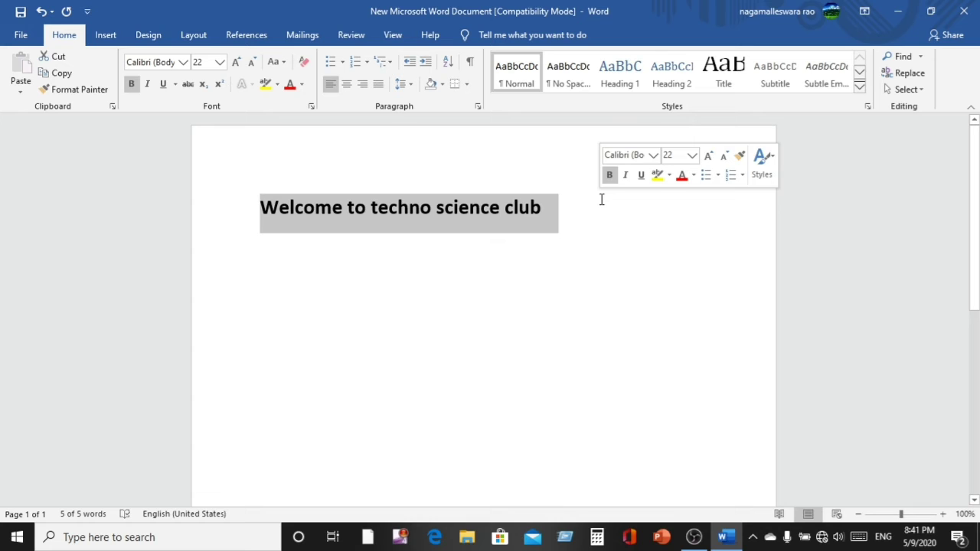
key("ctrl+b")
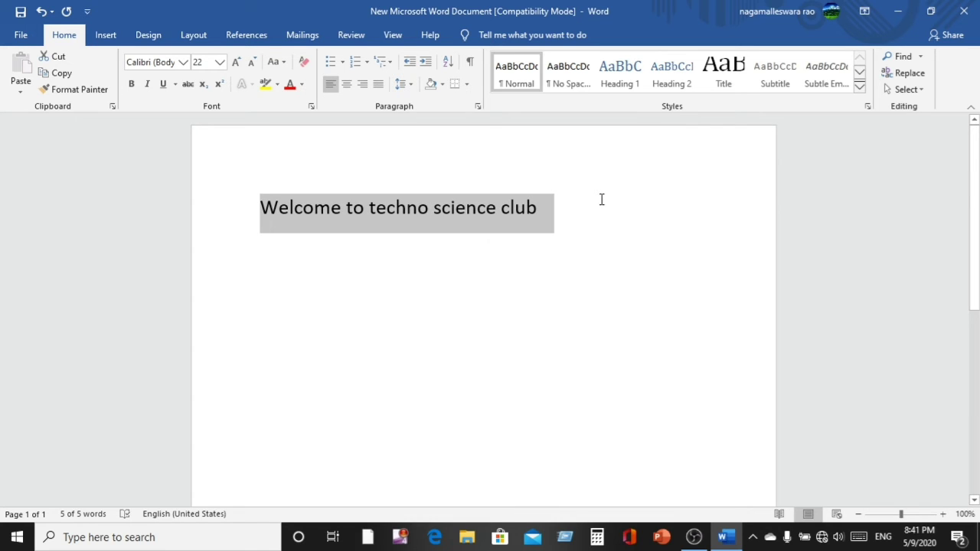
key("ctrl+b")
left_click(601, 199)
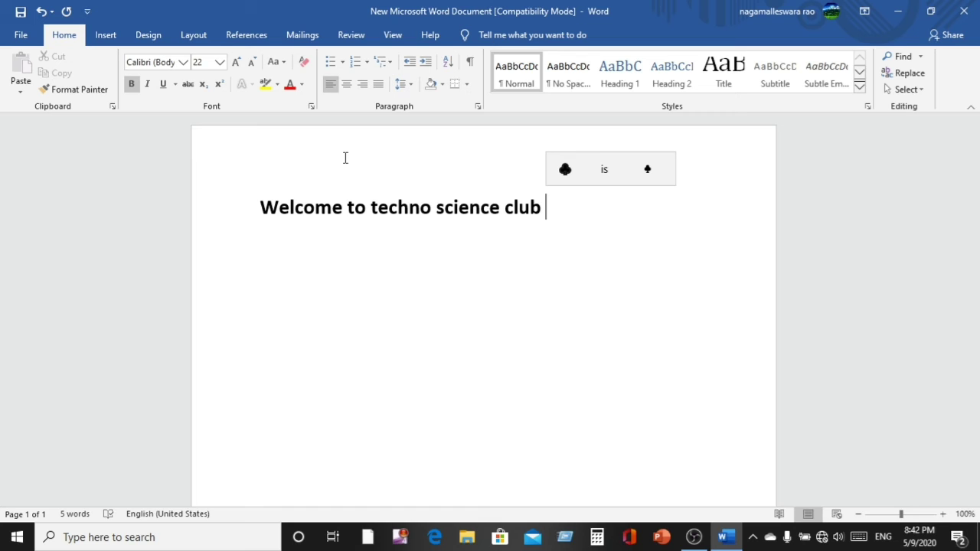
Undo the automatic capitalization so the bold line starts with lowercase 'welcome'.
left_click(216, 161)
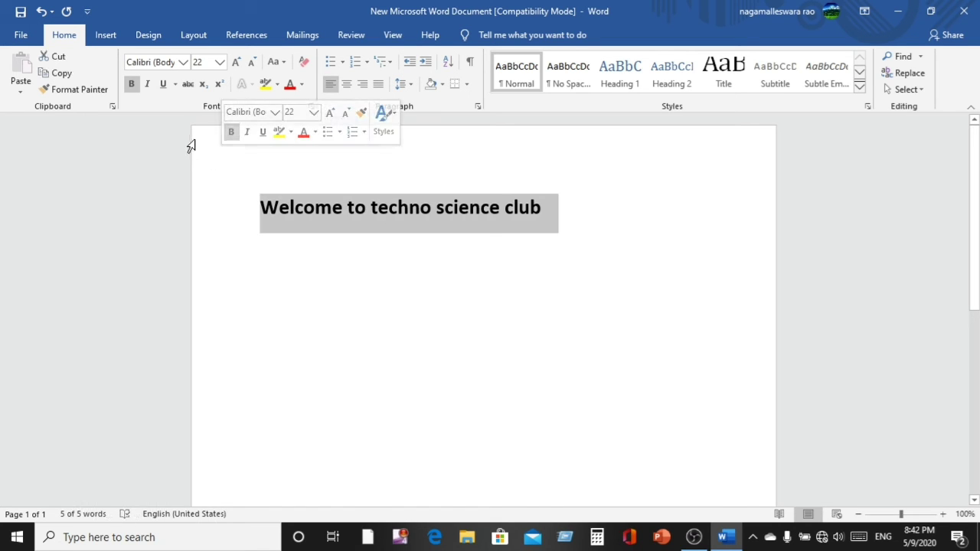
left_click(287, 268)
left_click(265, 221)
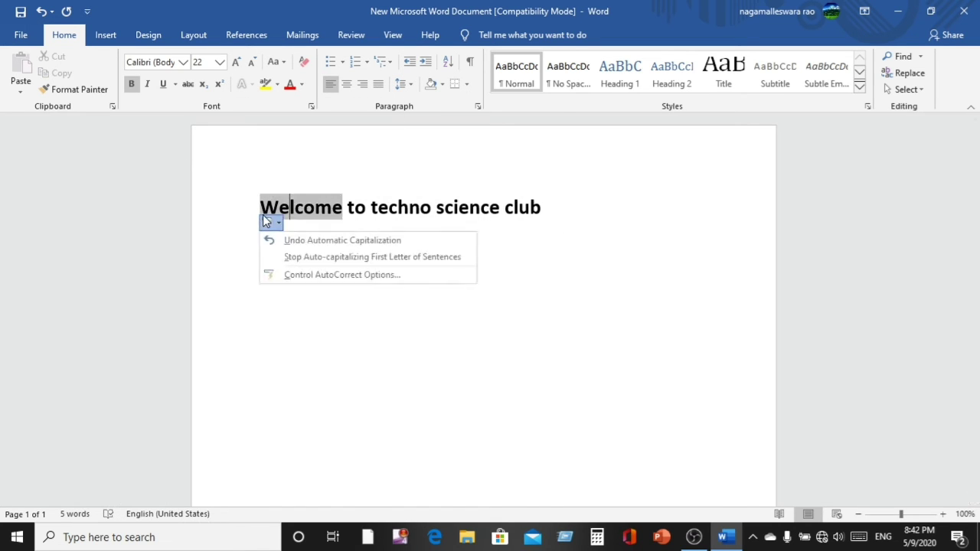
left_click(268, 257)
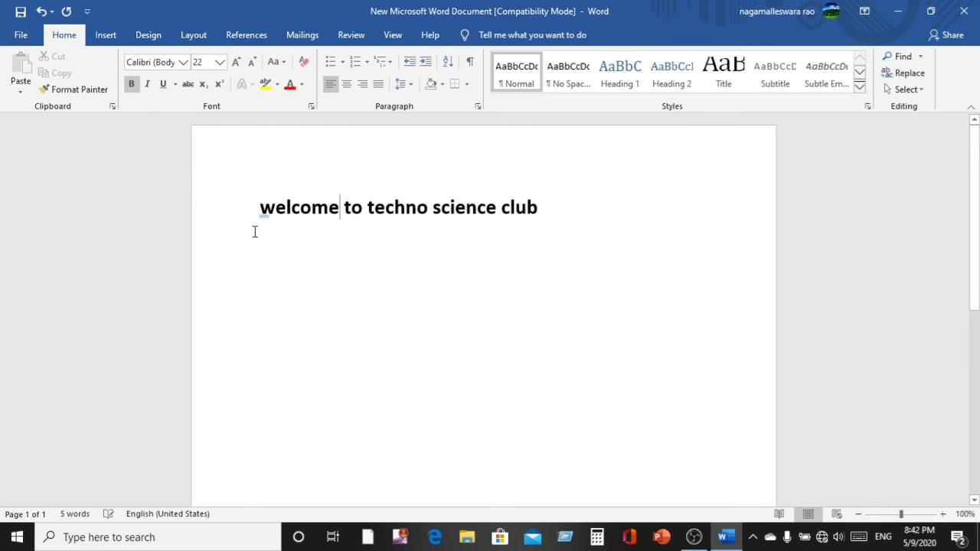
key("ctrl+a")
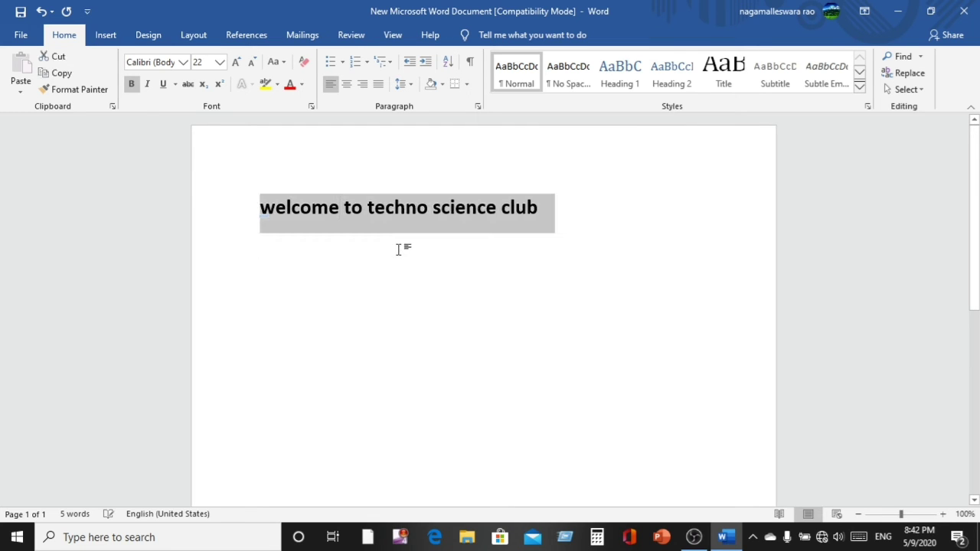
Try italic, underline and bold on the welcome line using the Home tab buttons.
left_click(147, 88)
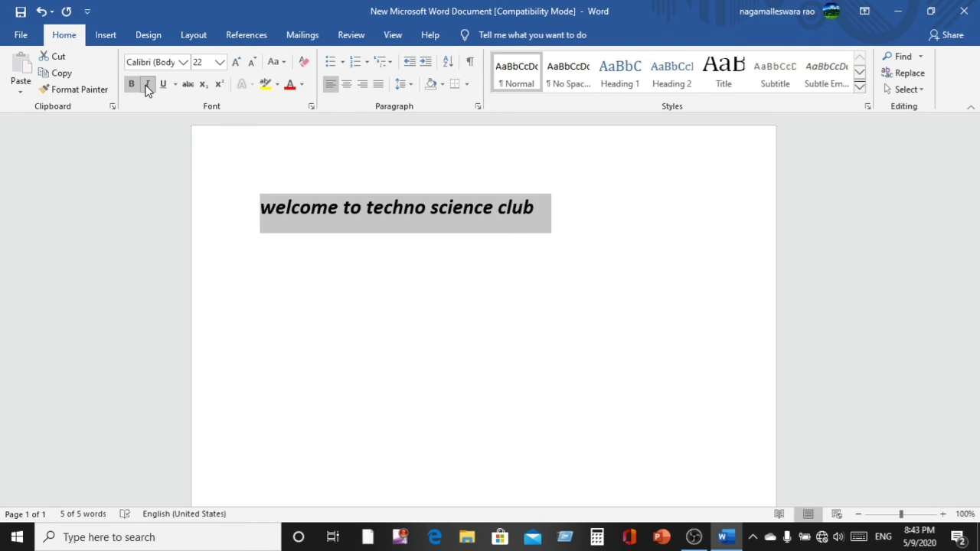
left_click(148, 88)
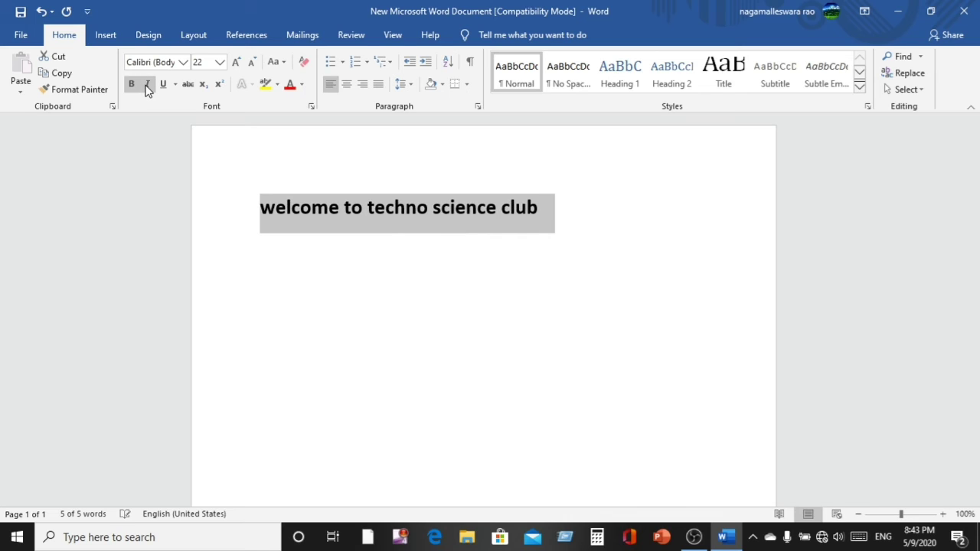
left_click(148, 88)
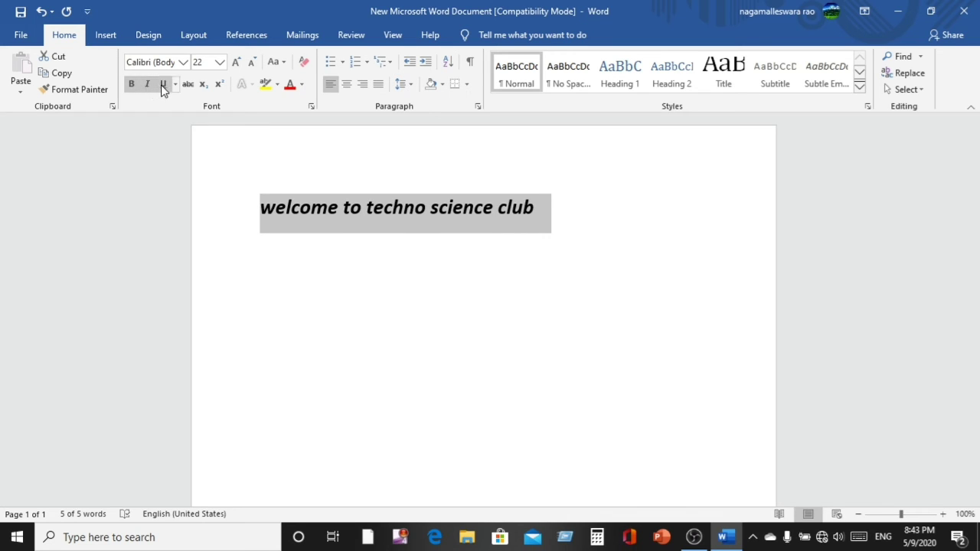
left_click(163, 86)
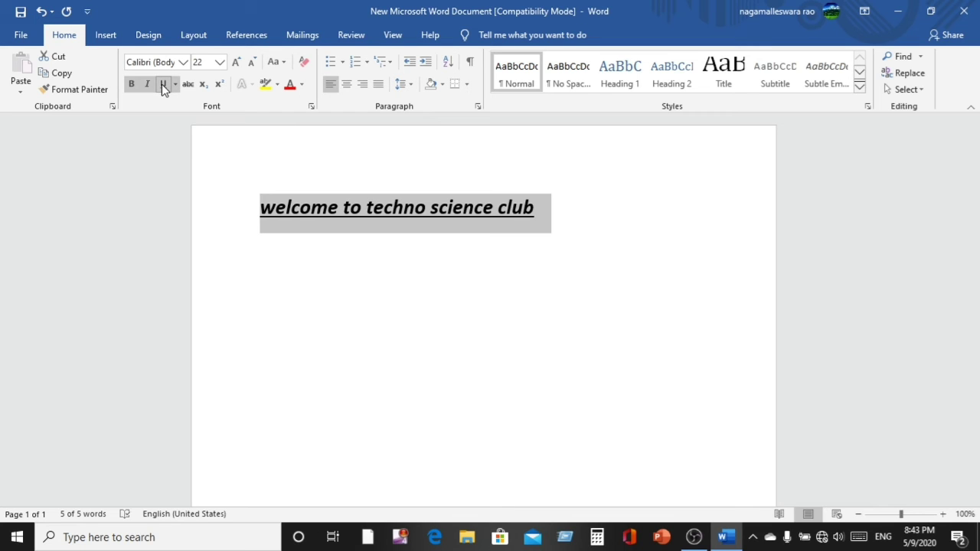
left_click(161, 85)
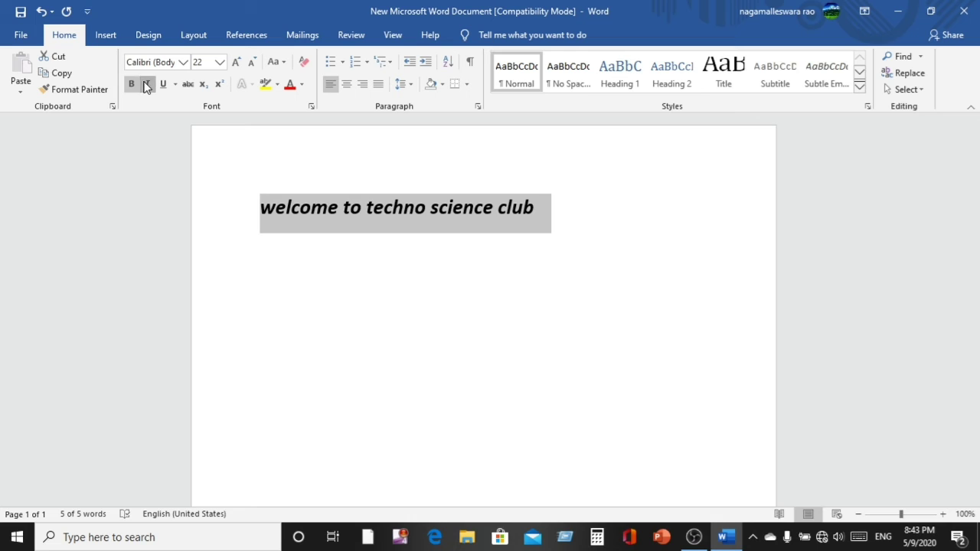
left_click(147, 84)
left_click(131, 86)
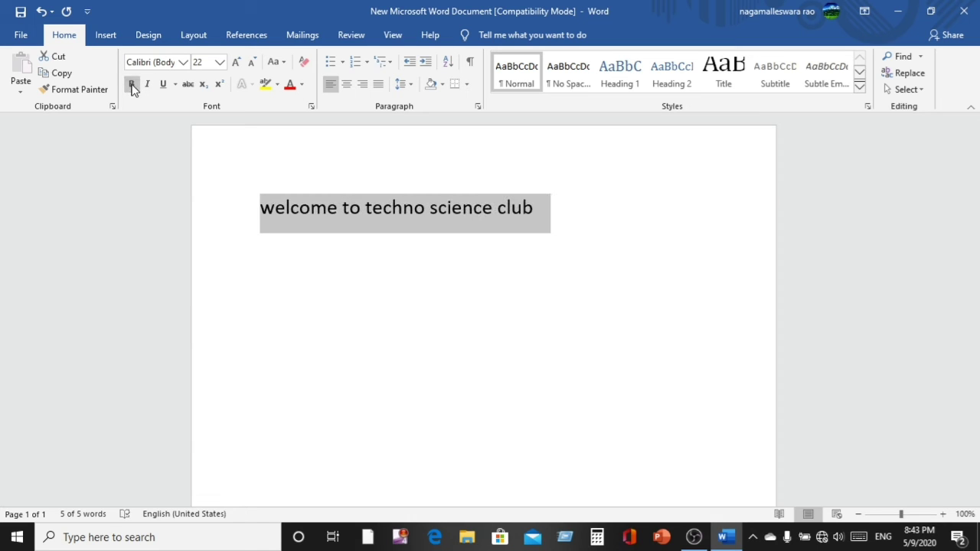
left_click(131, 85)
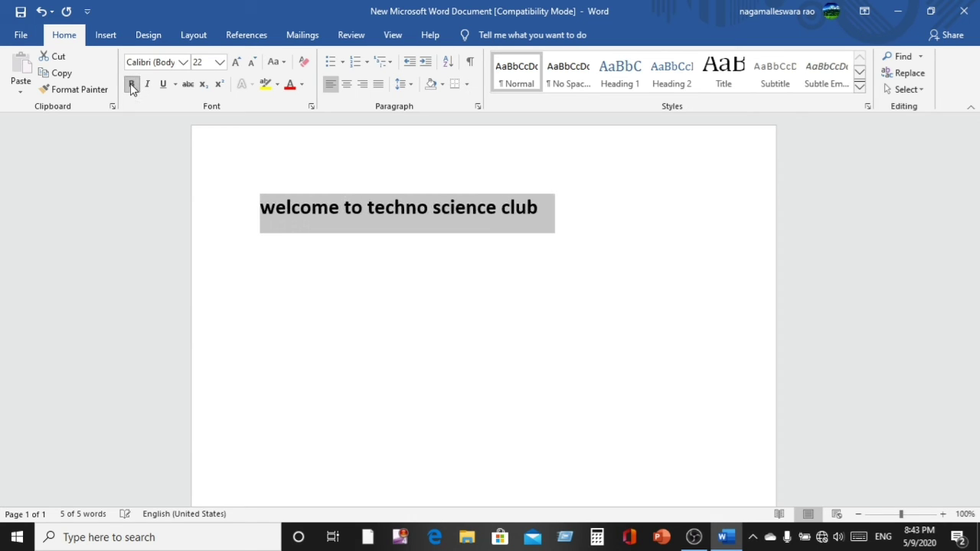
left_click(147, 84)
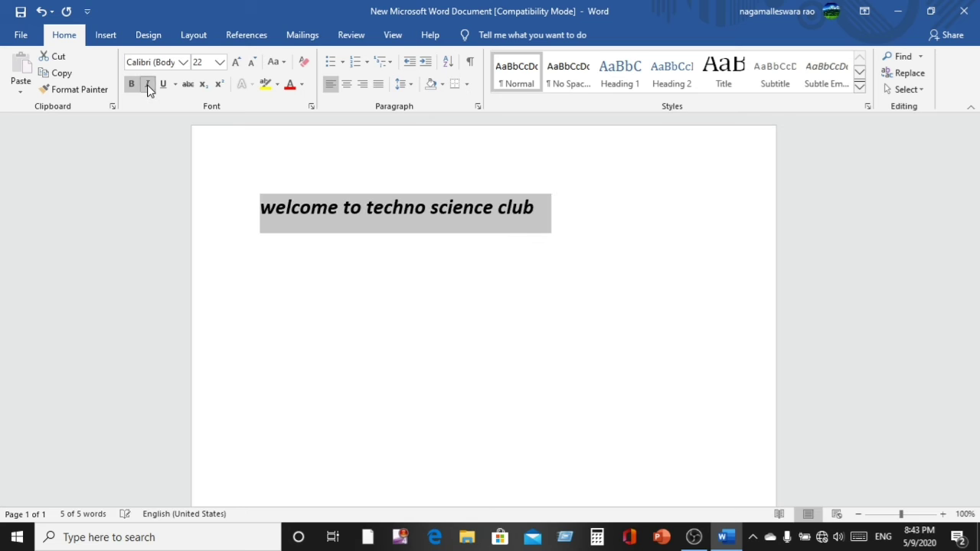
left_click(162, 84)
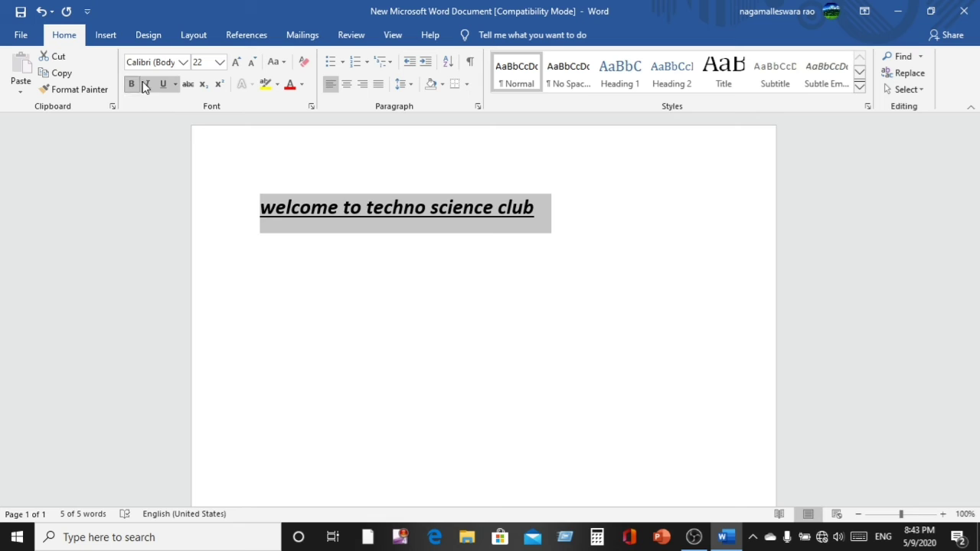
Clear all three styles, then apply bold, italic and underline with Ctrl+B, Ctrl+I, Ctrl+U.
left_click(162, 84)
left_click(146, 85)
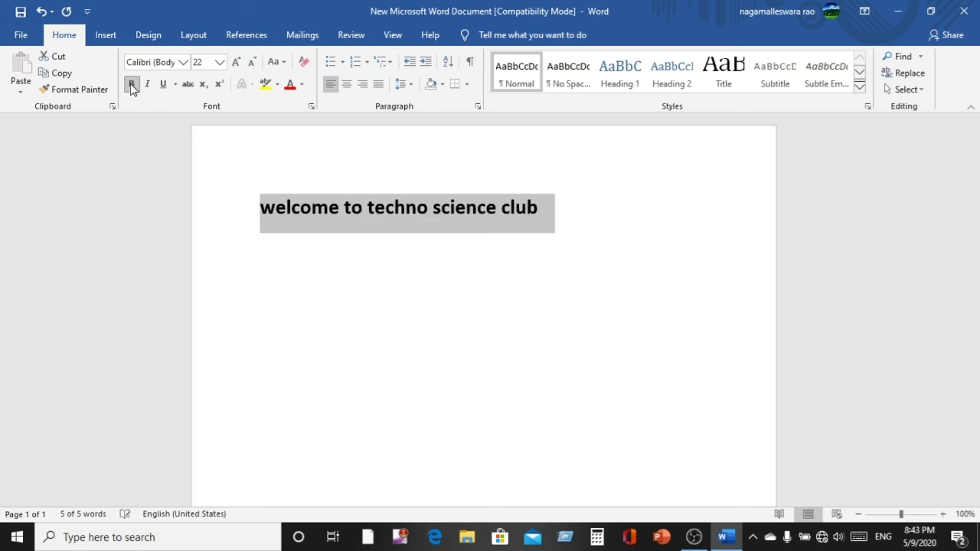
left_click(132, 84)
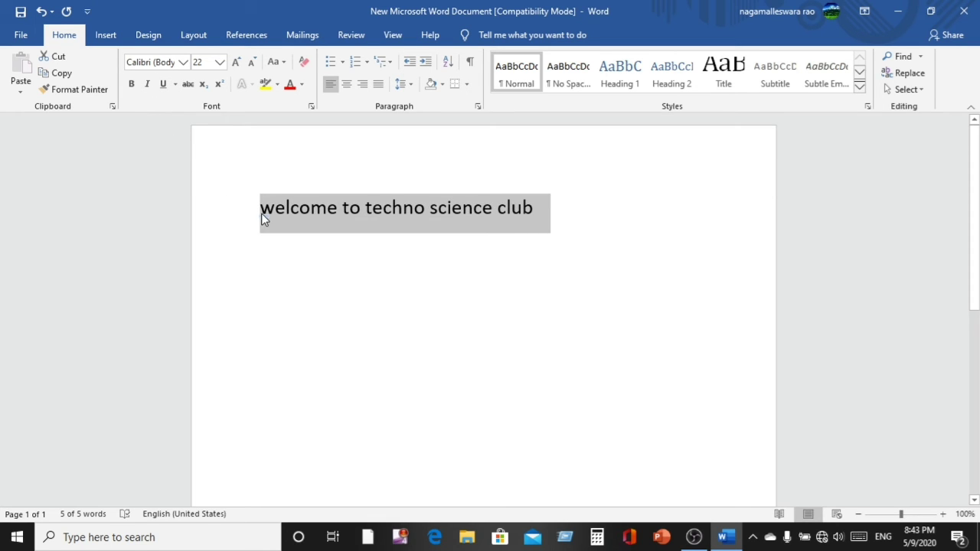
key("ctrl+b")
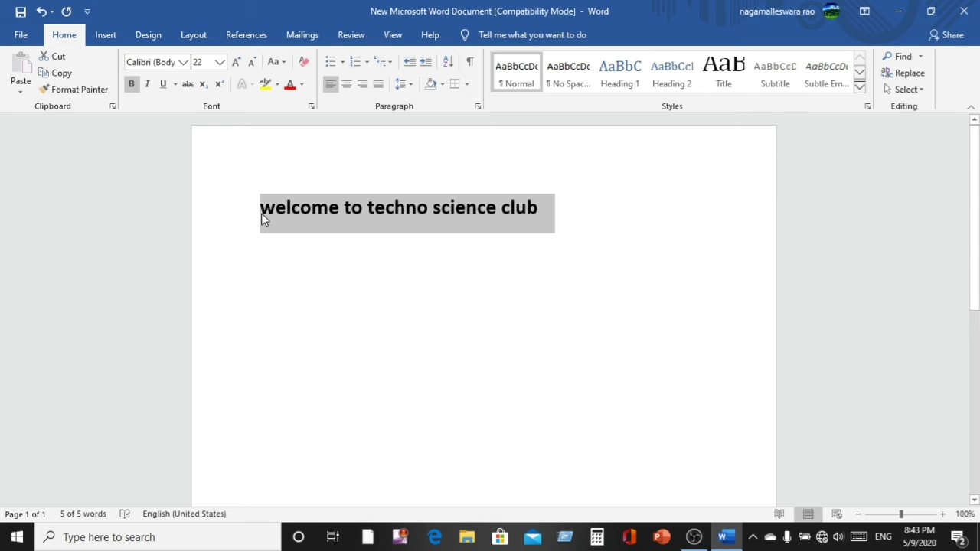
key("ctrl+i")
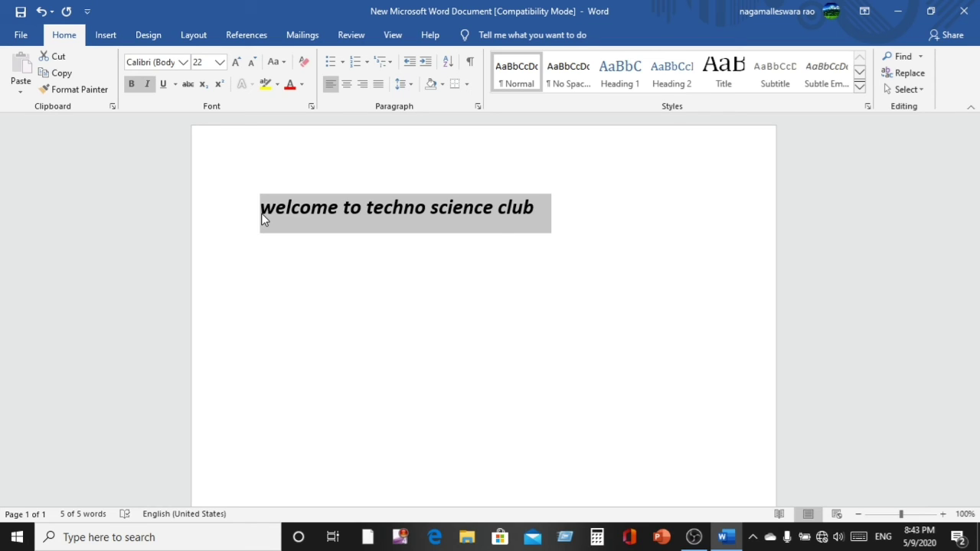
key("ctrl+u")
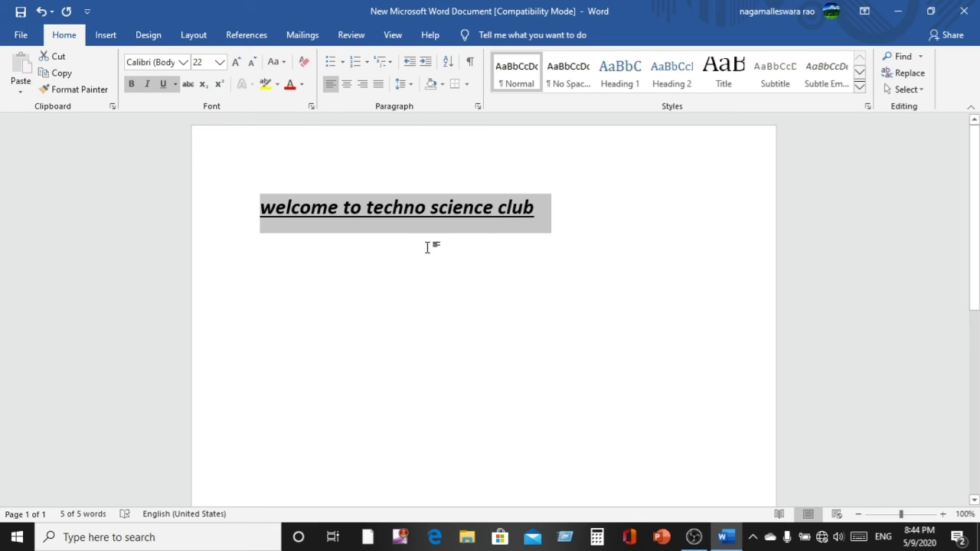
Copy the formatted 'welcome to techno science club' line and paste copies below it.
left_click(563, 225)
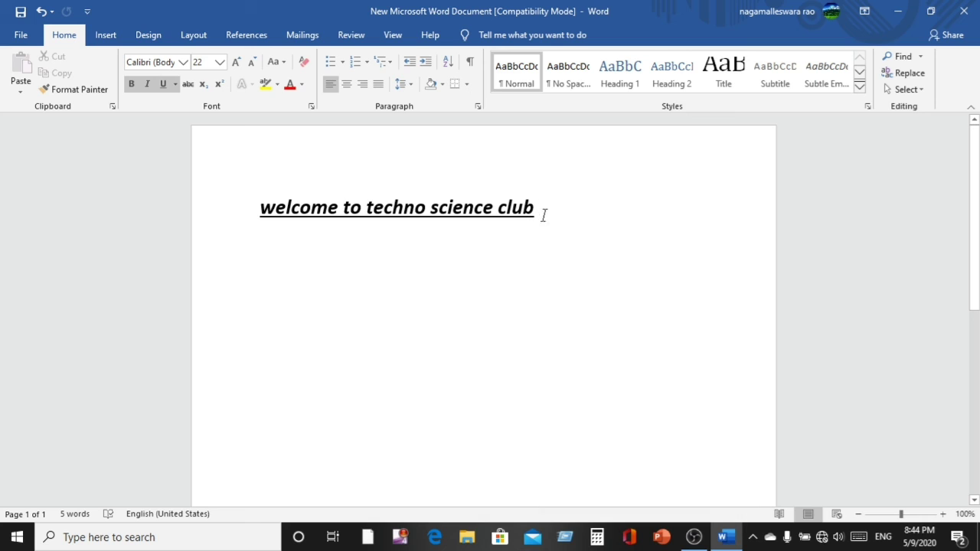
double_click(536, 207)
left_click_drag(453, 218, 298, 219)
key("ctrl+c")
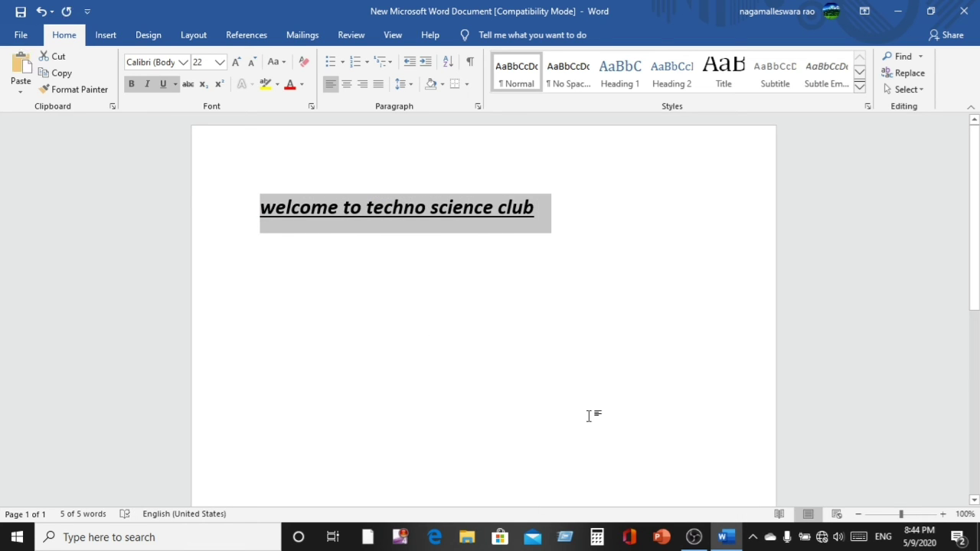
key("Down")
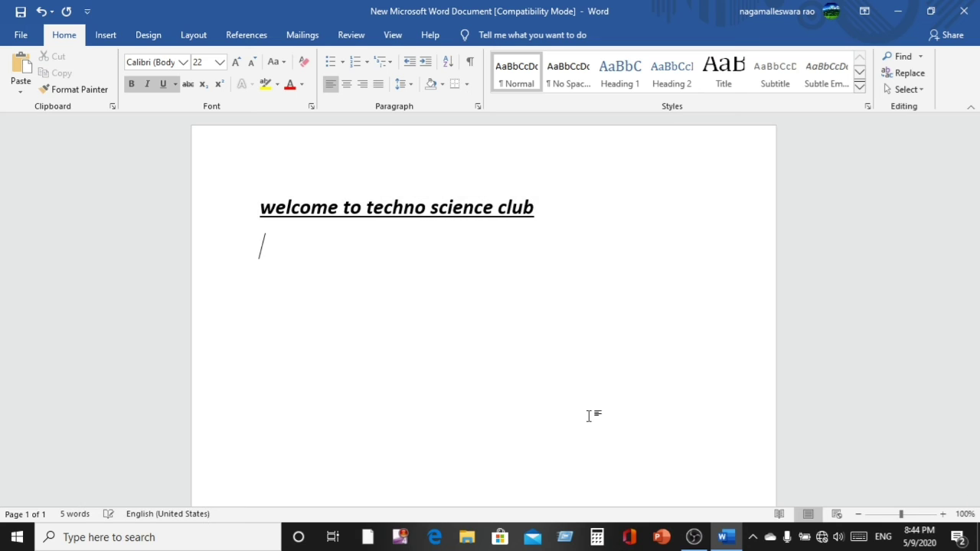
key("ctrl+v")
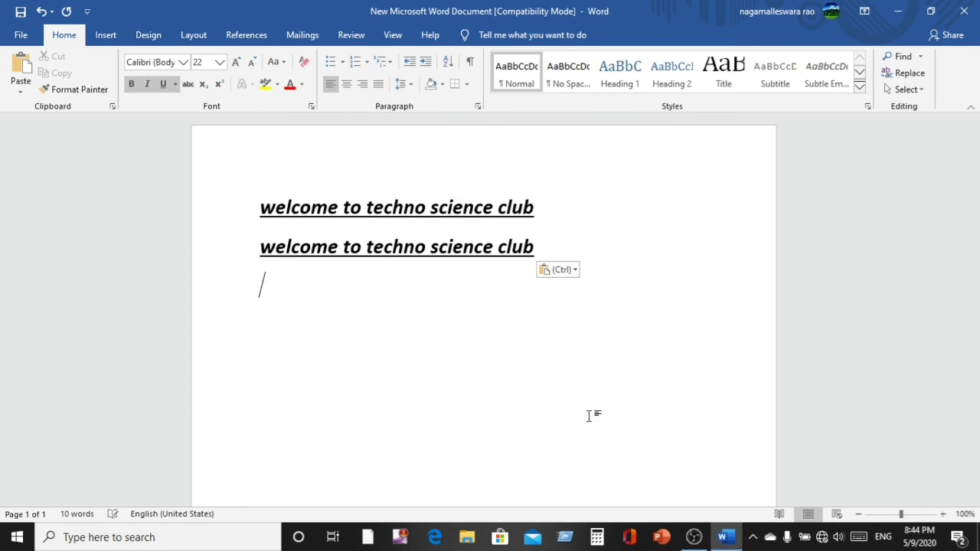
key("ctrl+v")
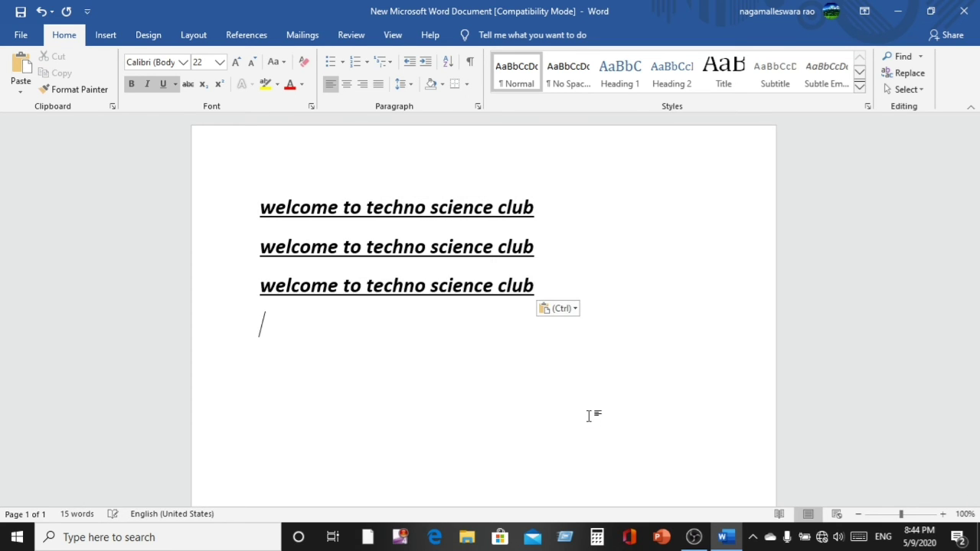
key("ctrl+v")
key("ctrl+v")
key("ctrl+v")
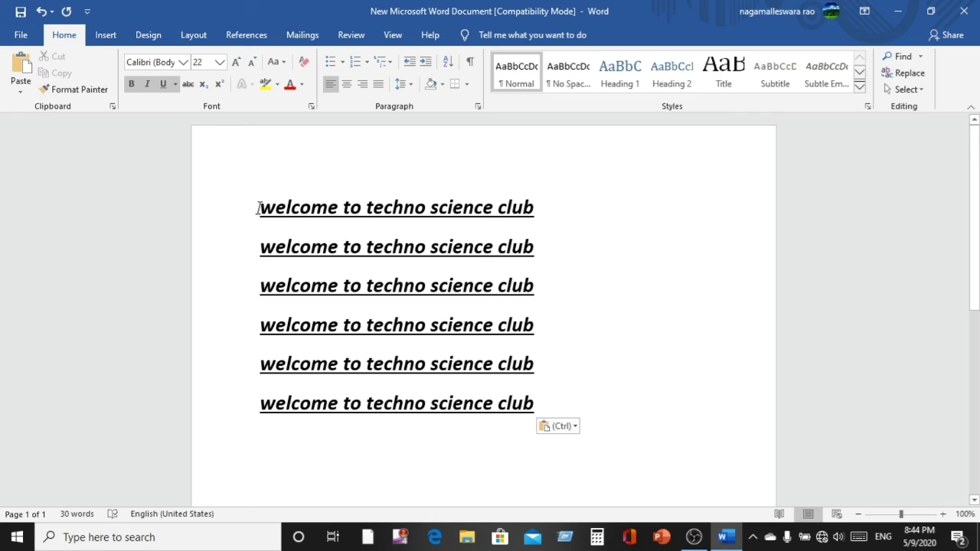
left_click_drag(261, 209, 533, 204)
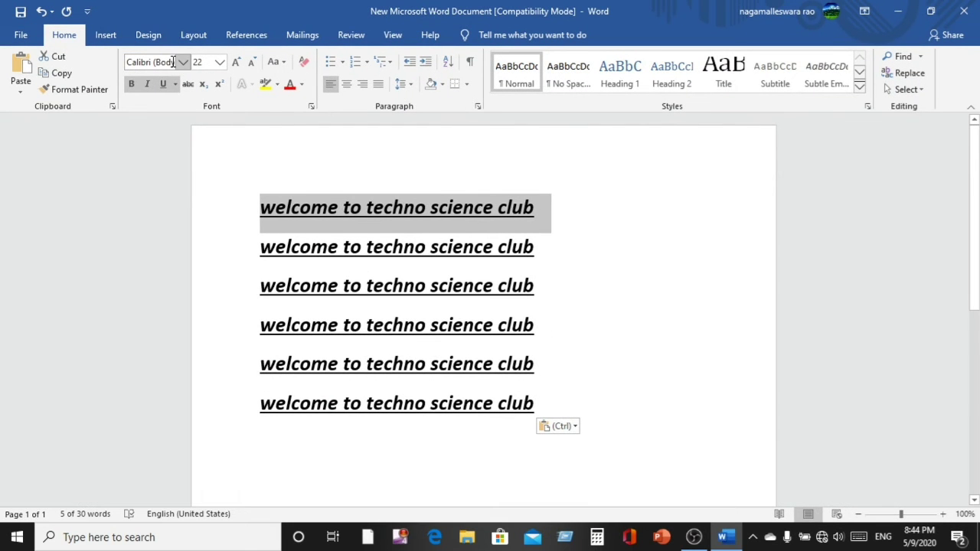
left_click(182, 64)
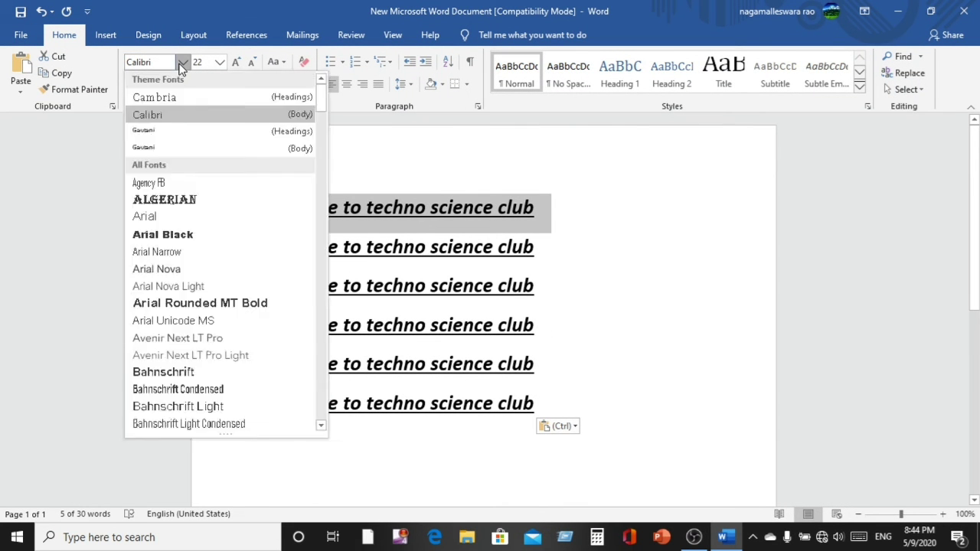
left_click(182, 65)
left_click(184, 66)
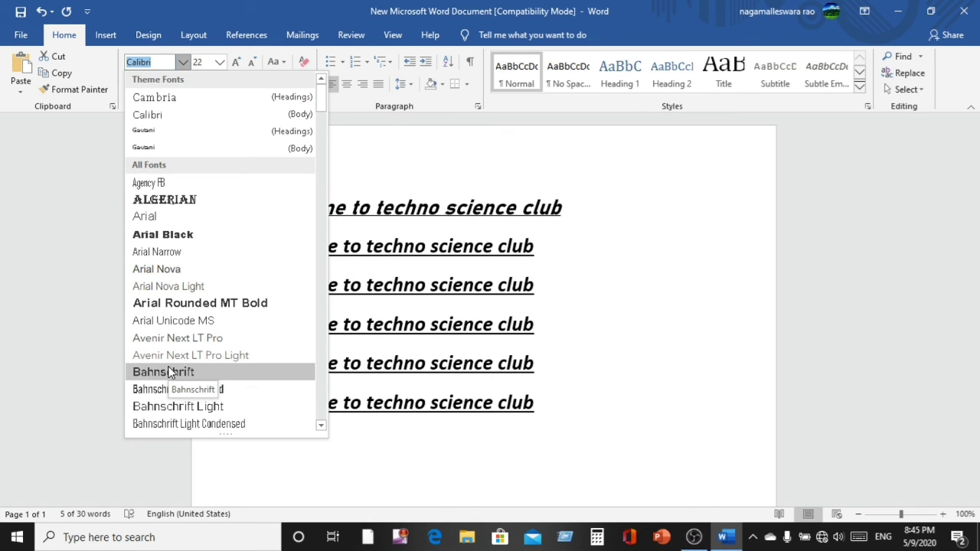
key("Down")
key("Down")
key("Down")
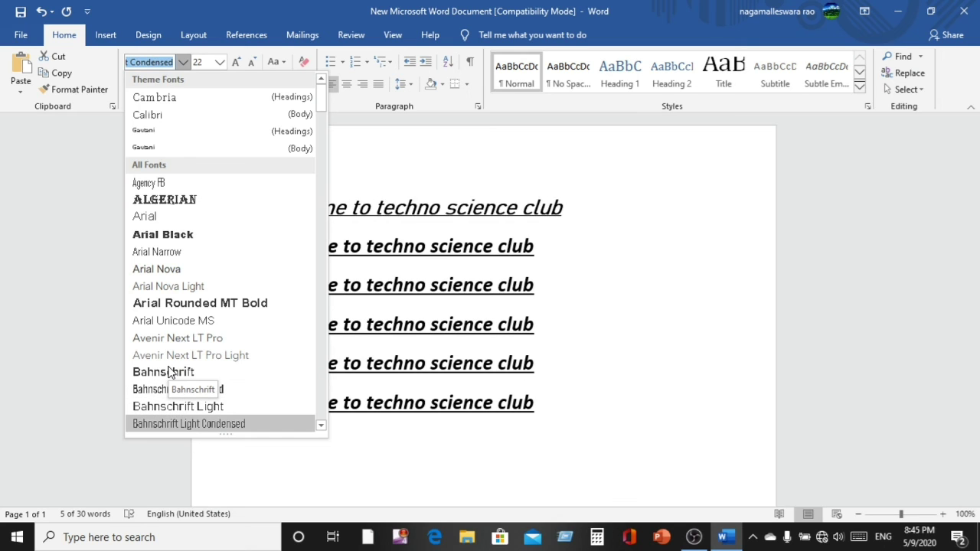
key("Down")
key("Down")
key("Down")
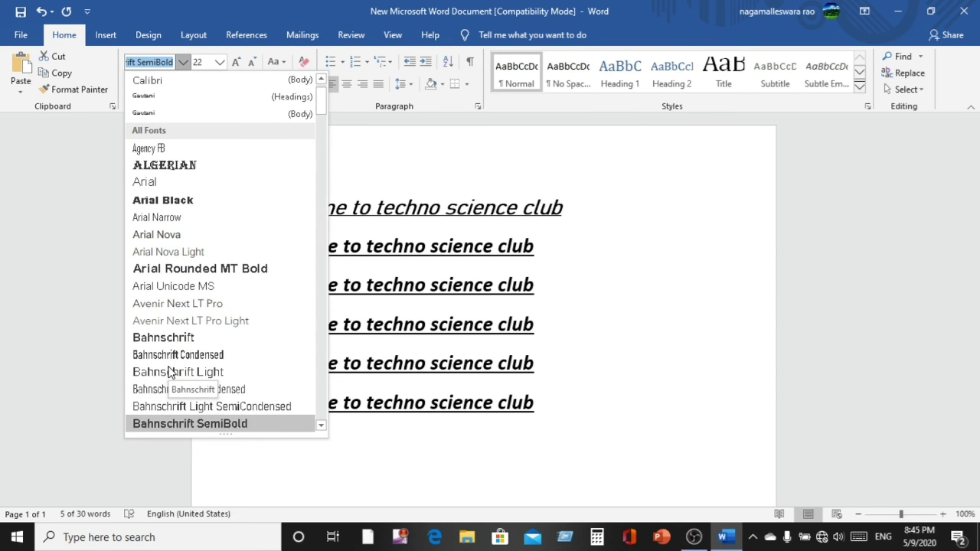
key("Down")
key("Down")
key("Down")
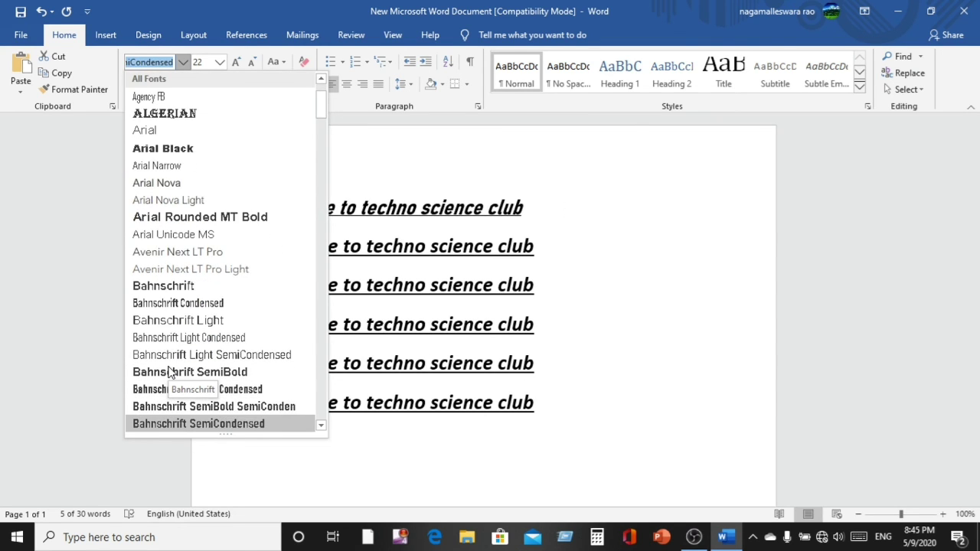
key("Down")
key("Down")
key("Down")
key("Down")
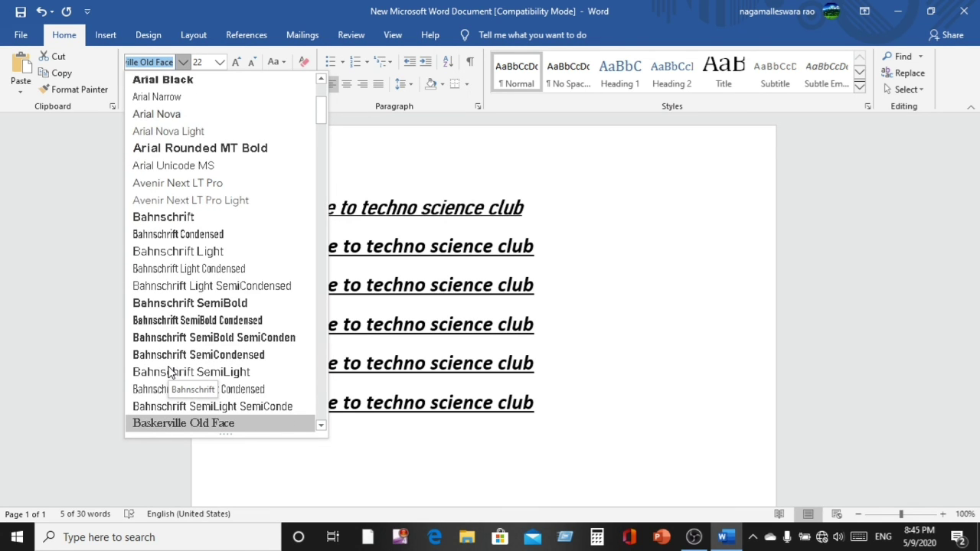
key("Down")
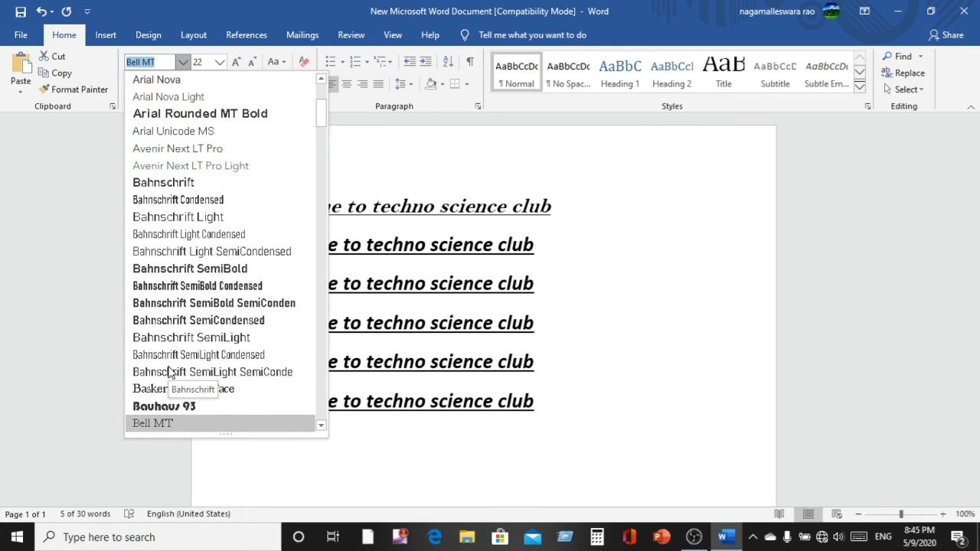
key("Up")
key("Up")
key("Up")
key("Up")
key("Up")
key("Up")
key("Up")
key("Up")
key("Up")
key("Up")
key("Up")
key("Up")
key("Up")
key("Up")
key("Up")
scroll(168, 373, "up", 2)
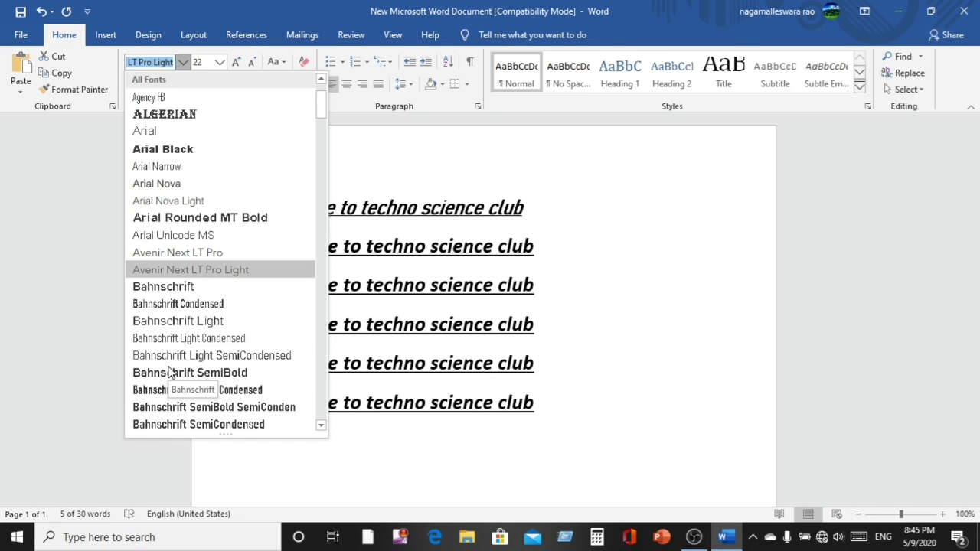
key("Up")
key("Up")
key("Up")
key("Up")
key("Up")
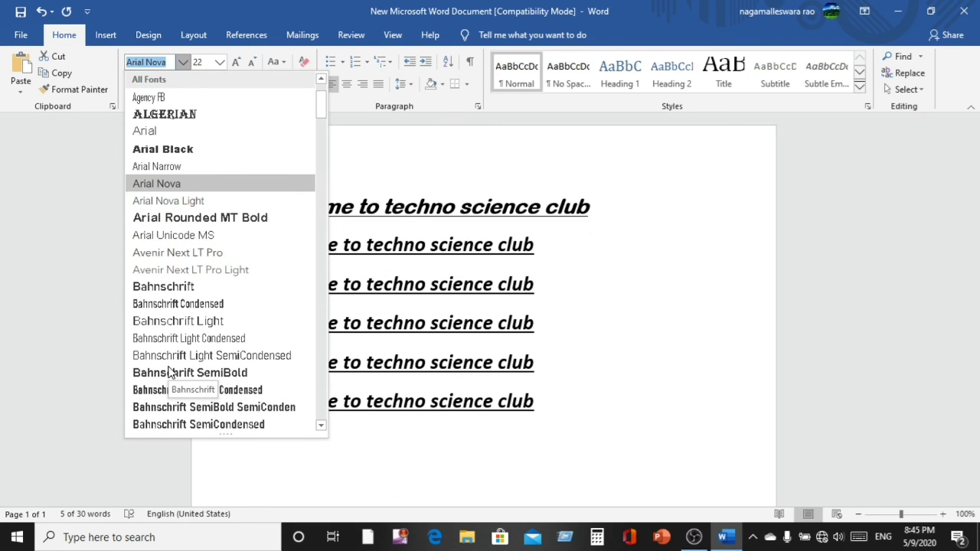
key("Up")
key("Up")
key("Up")
key("Up")
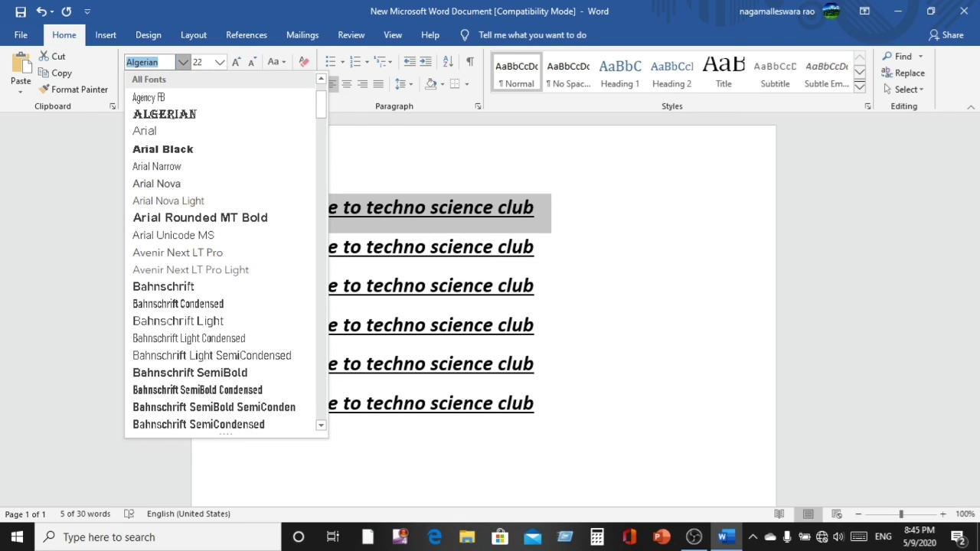
left_click(748, 202)
left_click(748, 198)
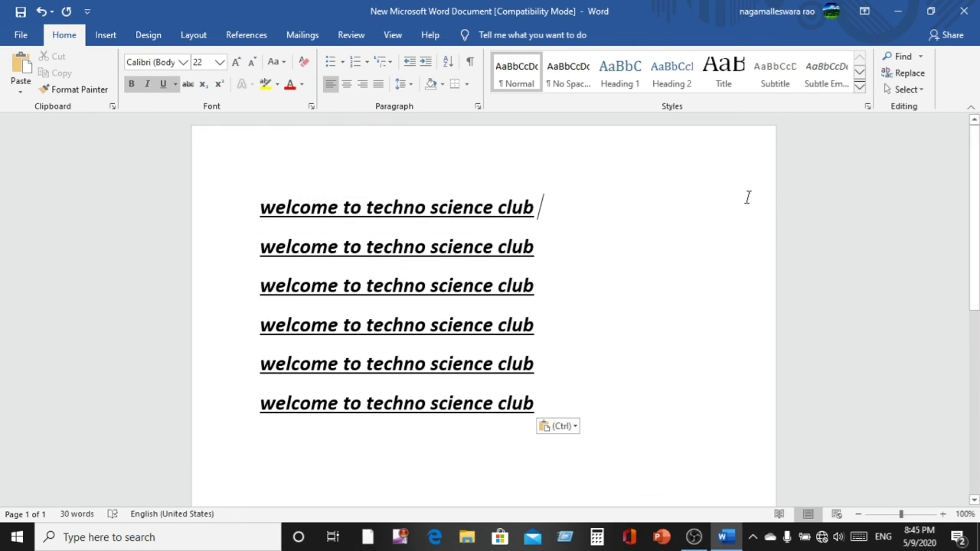